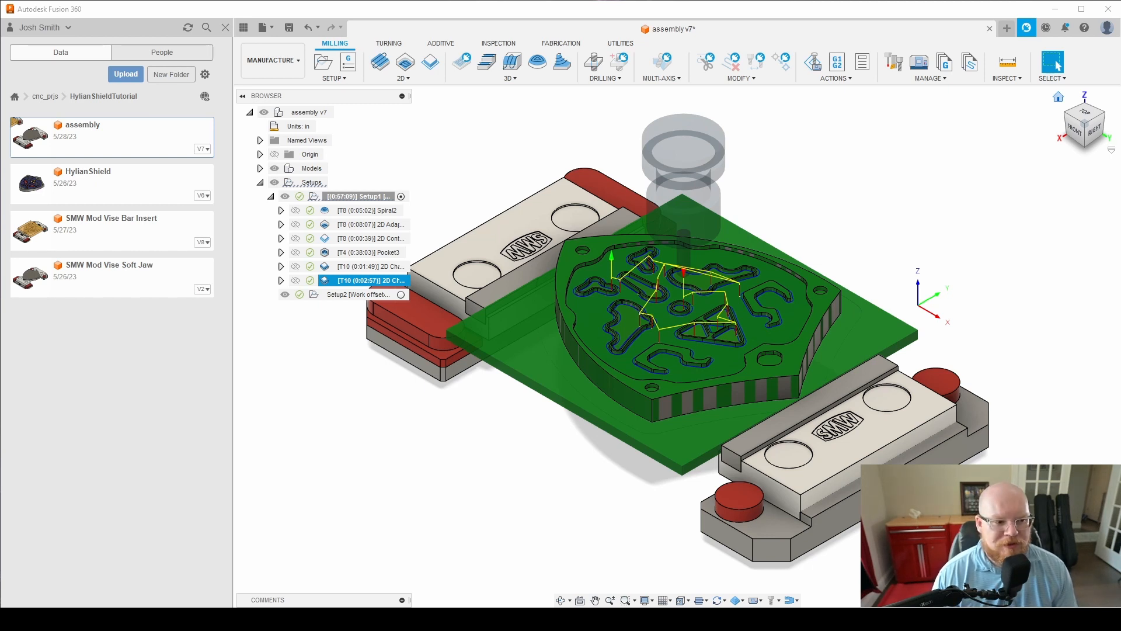
Hide the data panel and make Setup2 the active setup
click(227, 29)
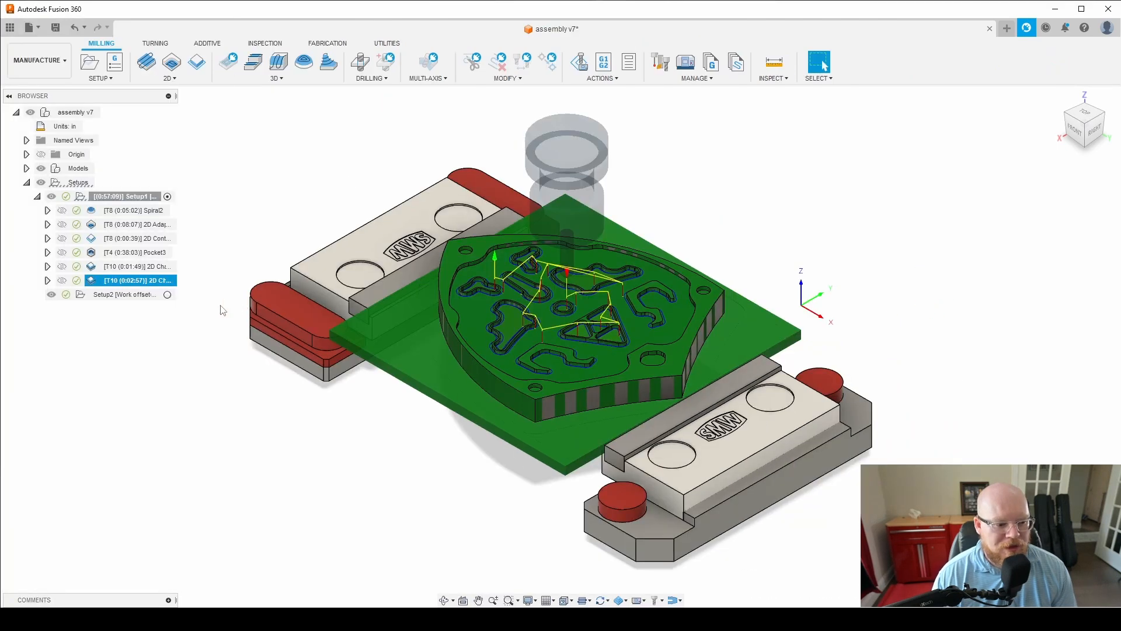
click(168, 295)
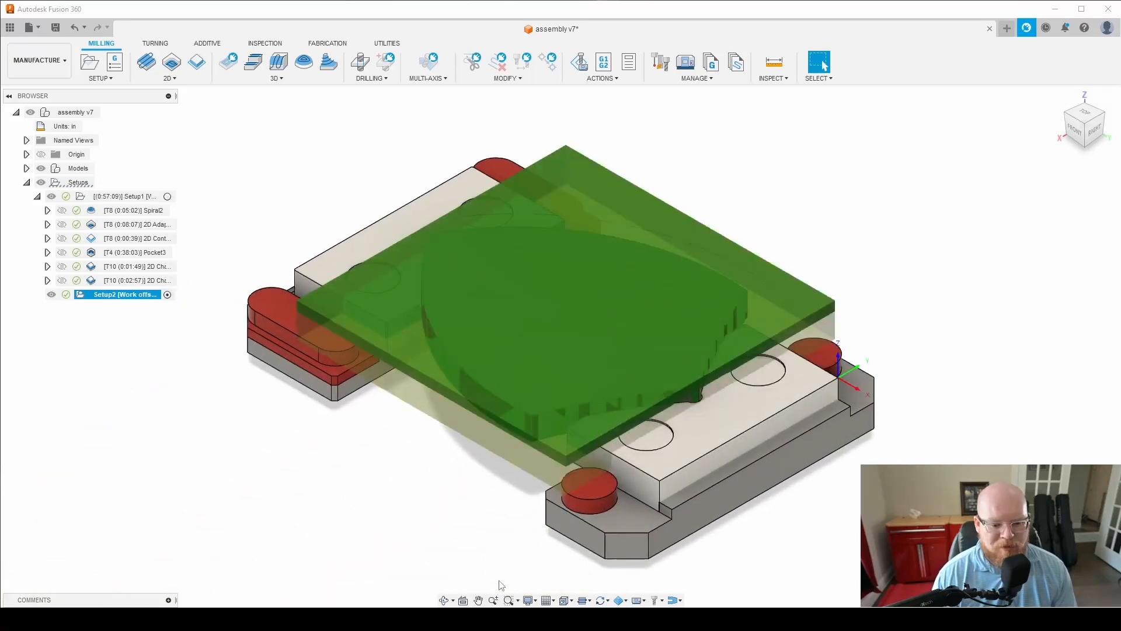
click(444, 600)
drag(450, 502, 481, 405)
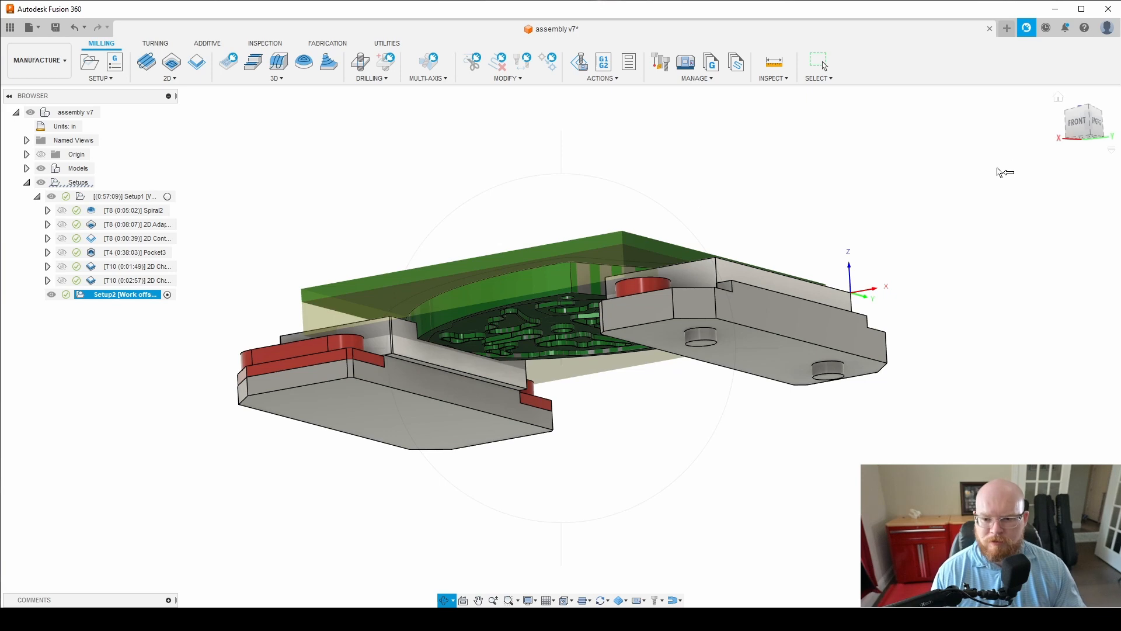
key(Escape)
click(1058, 98)
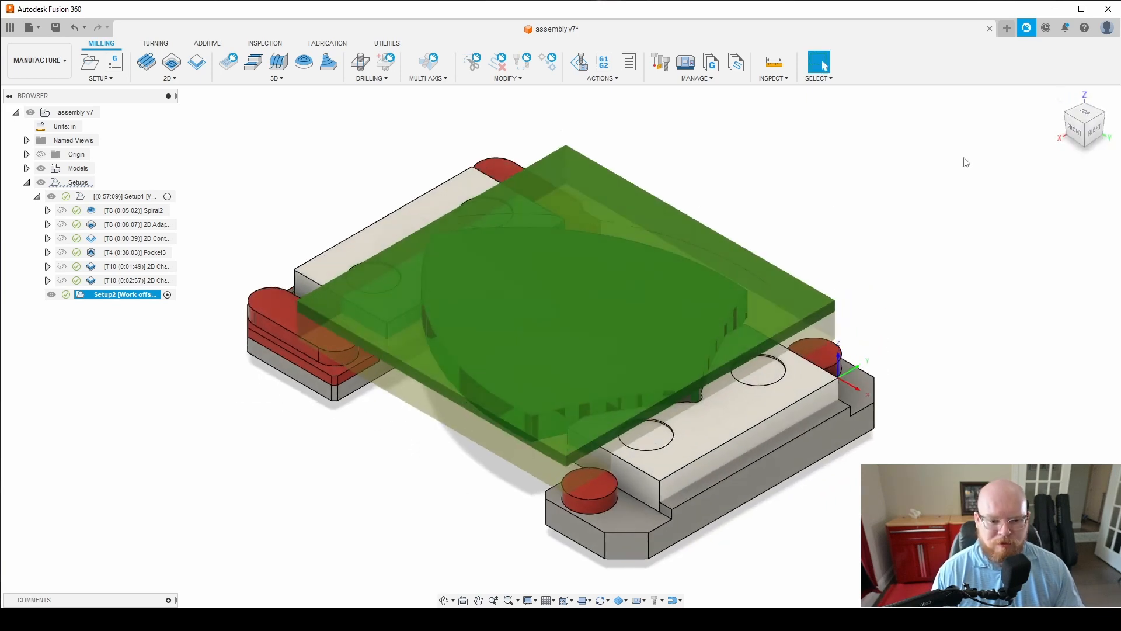
Start a 3D Adaptive Clearing operation in Setup2 using tool 8, the 3/8" gorilla silverback end mill
click(285, 79)
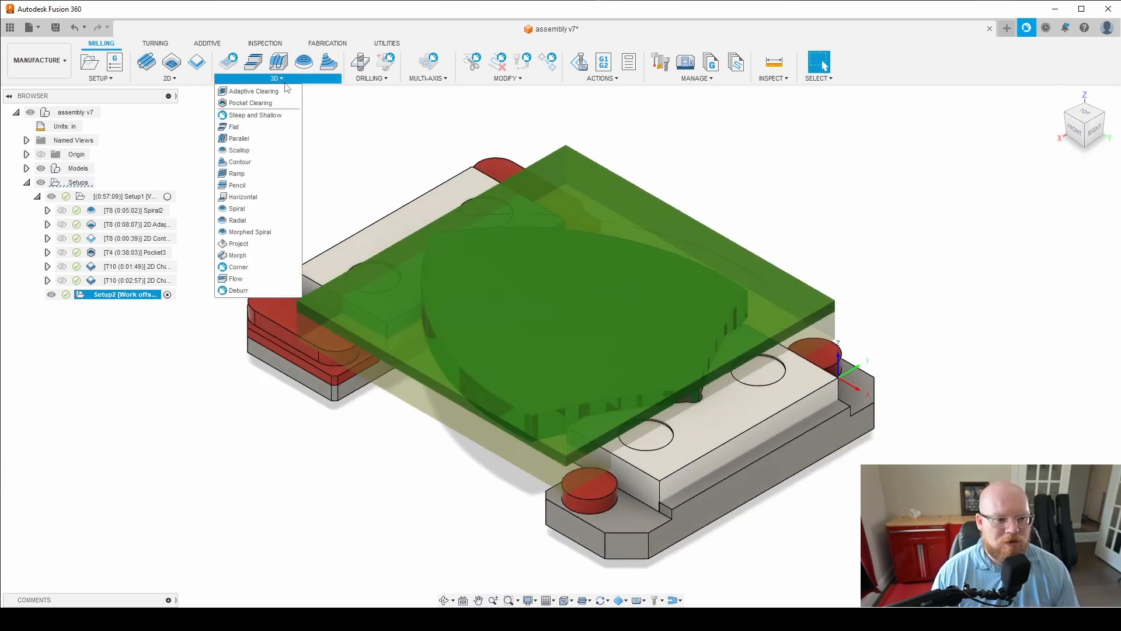
click(284, 95)
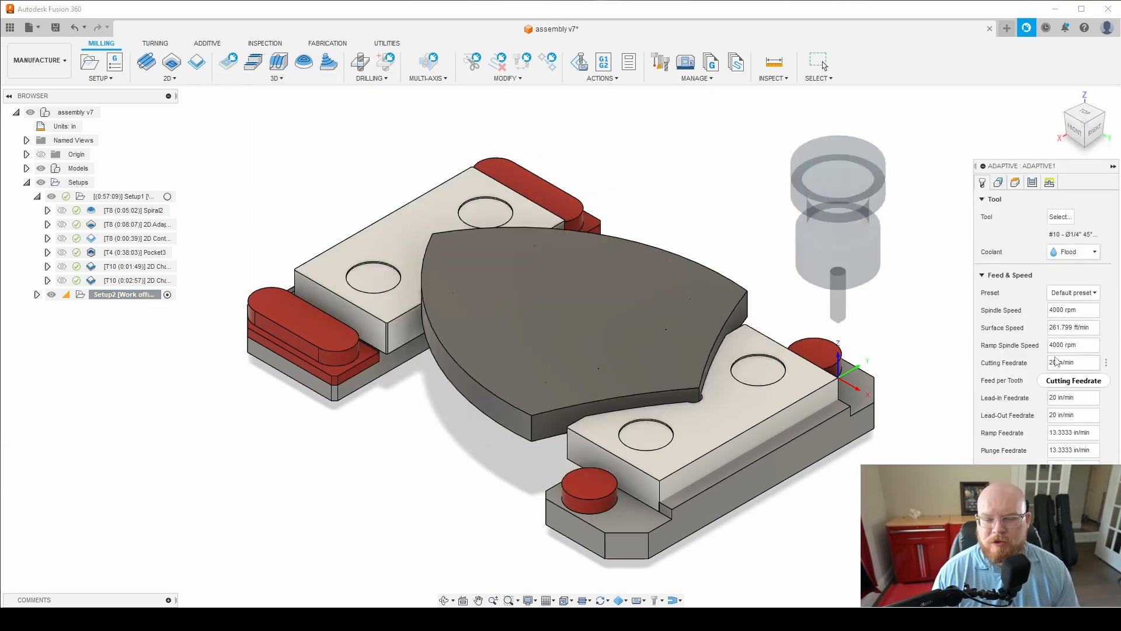
click(1067, 219)
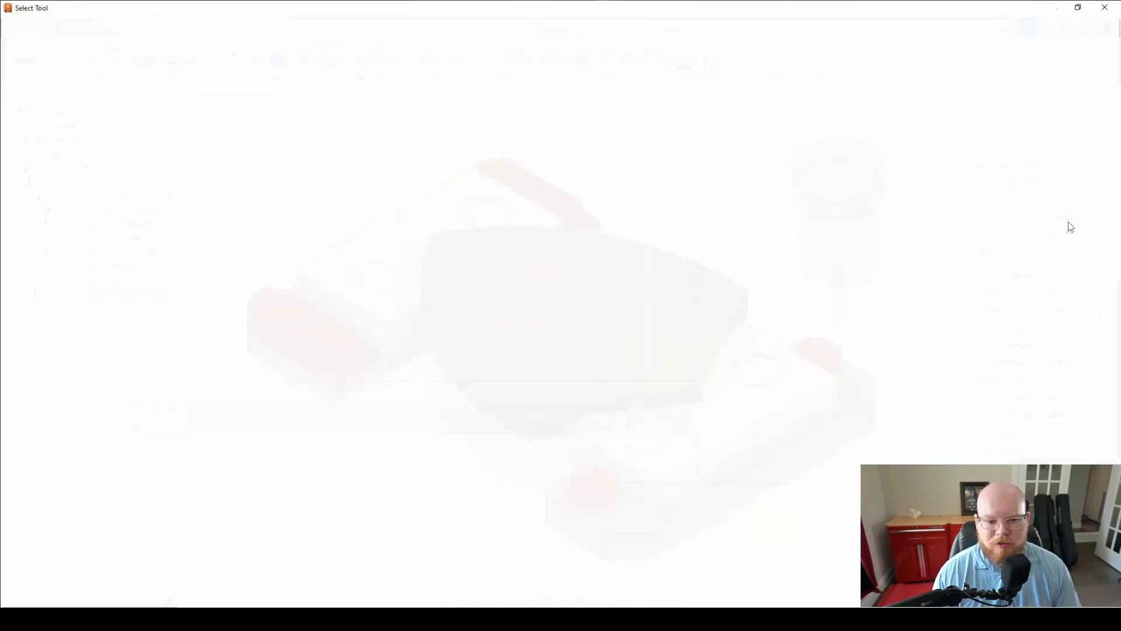
click(297, 104)
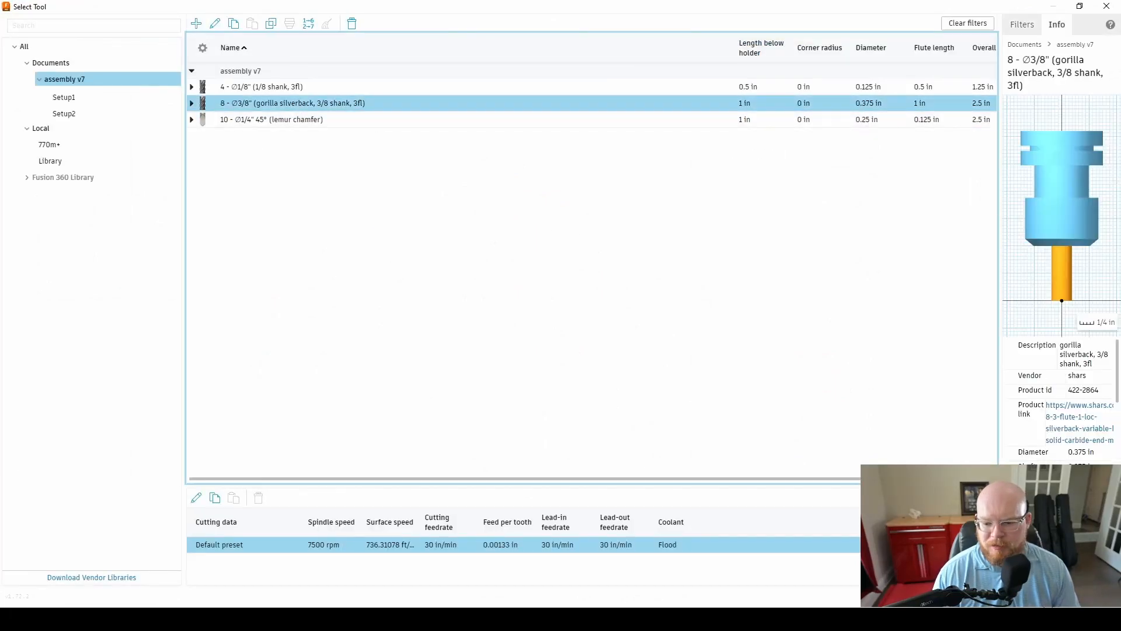
click(1051, 597)
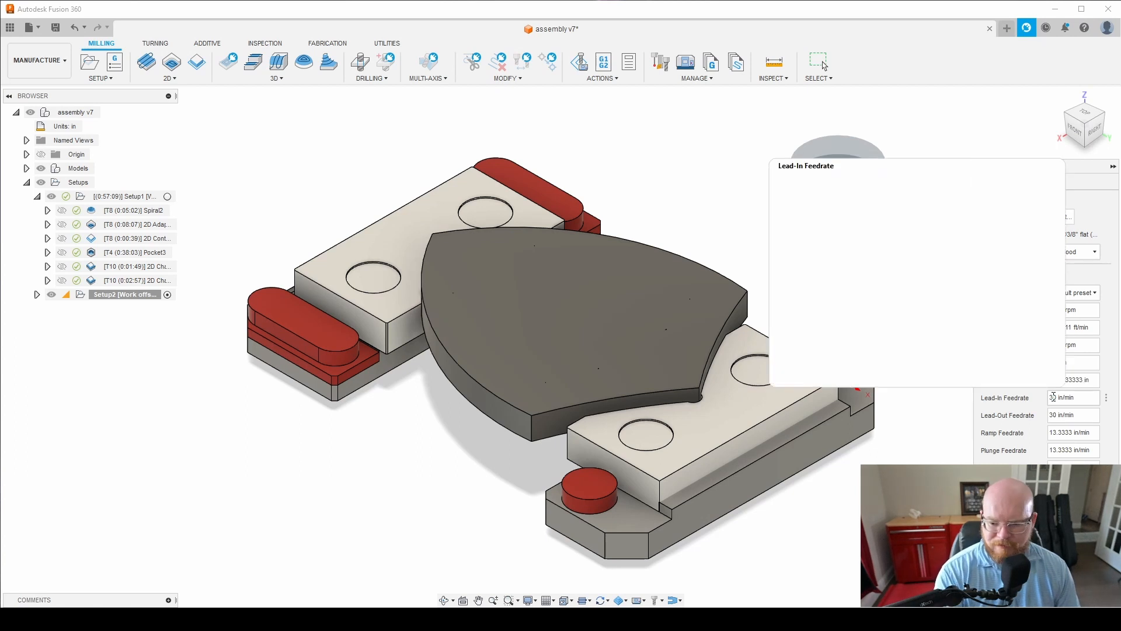
Set the adaptive operation's cutting, lead-in and lead-out feedrates to 60 in/min
text(6)
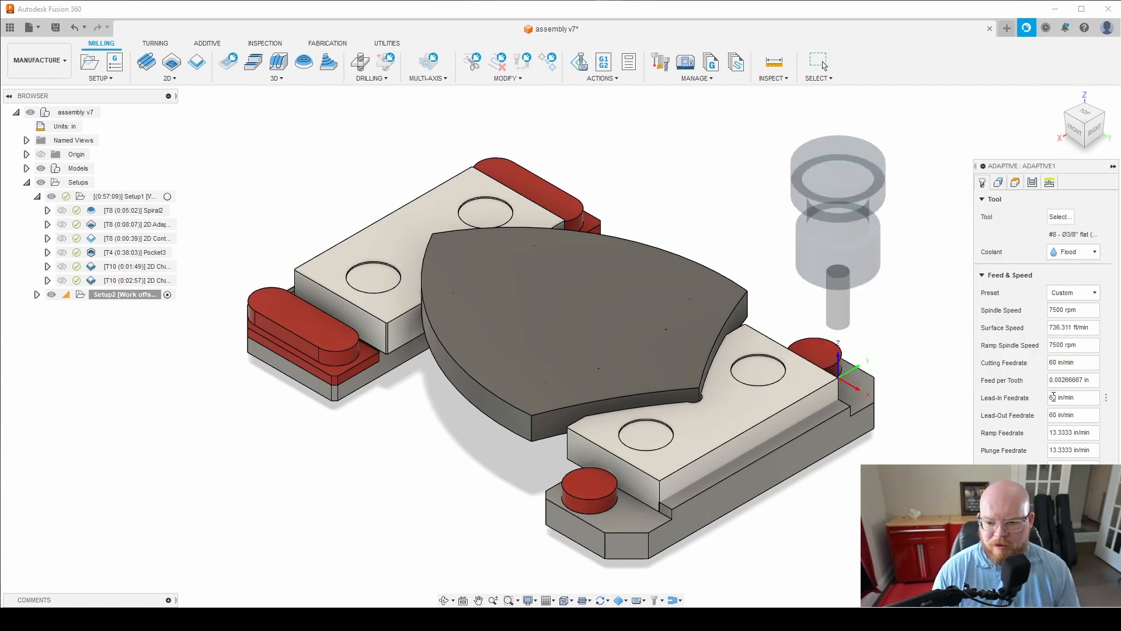
drag(1077, 171, 962, 35)
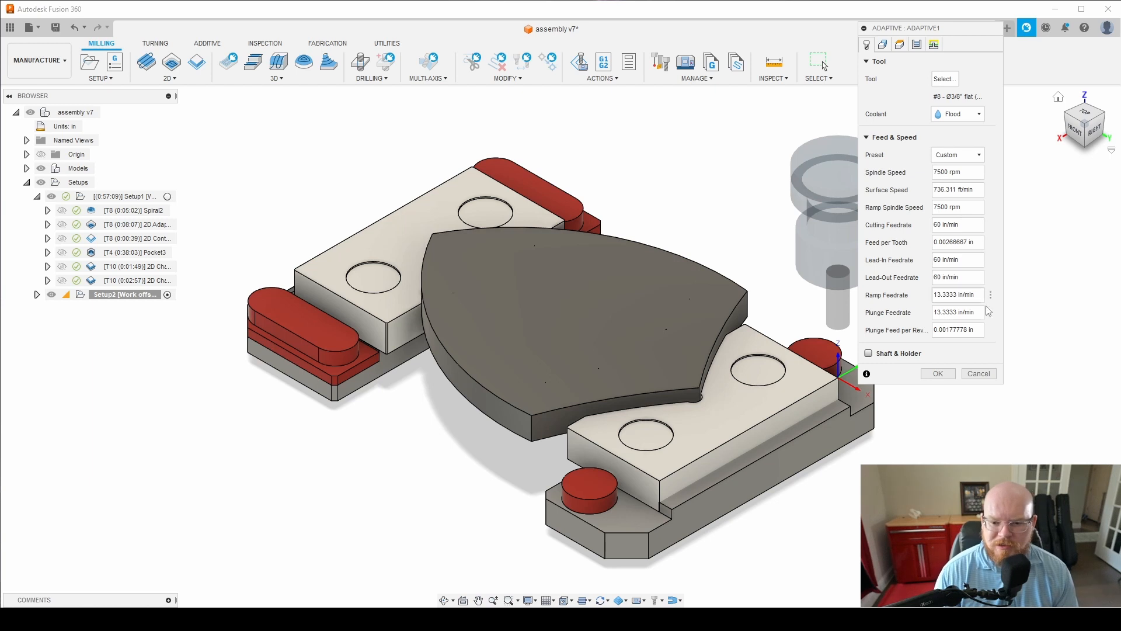
mouse_move(947, 246)
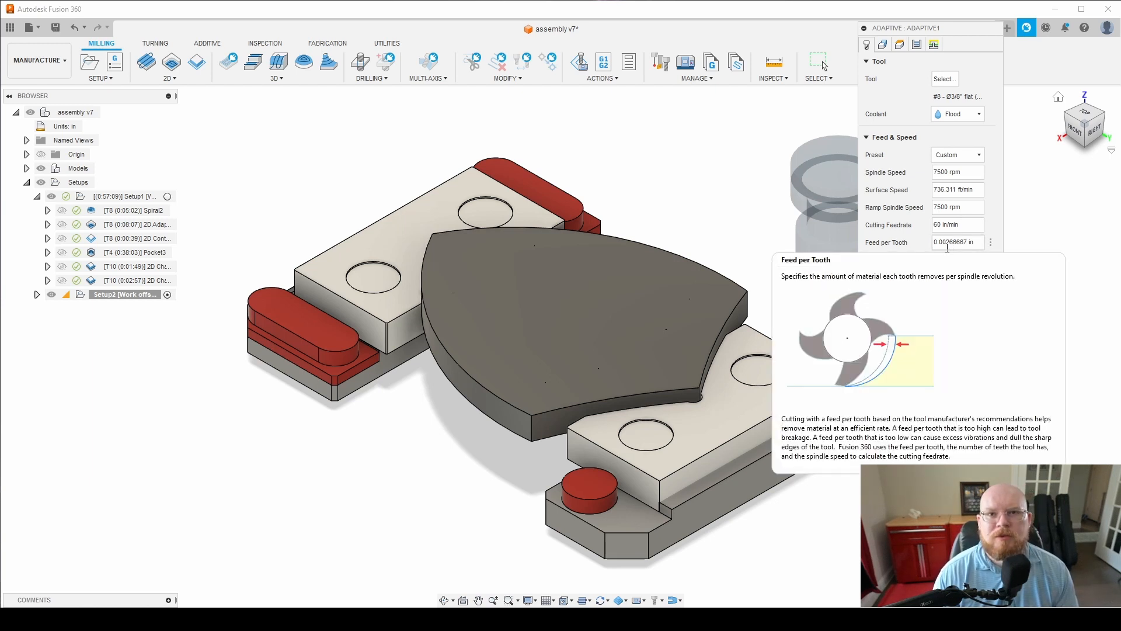
Reference the adaptive operation's bottom height from the model top
click(899, 46)
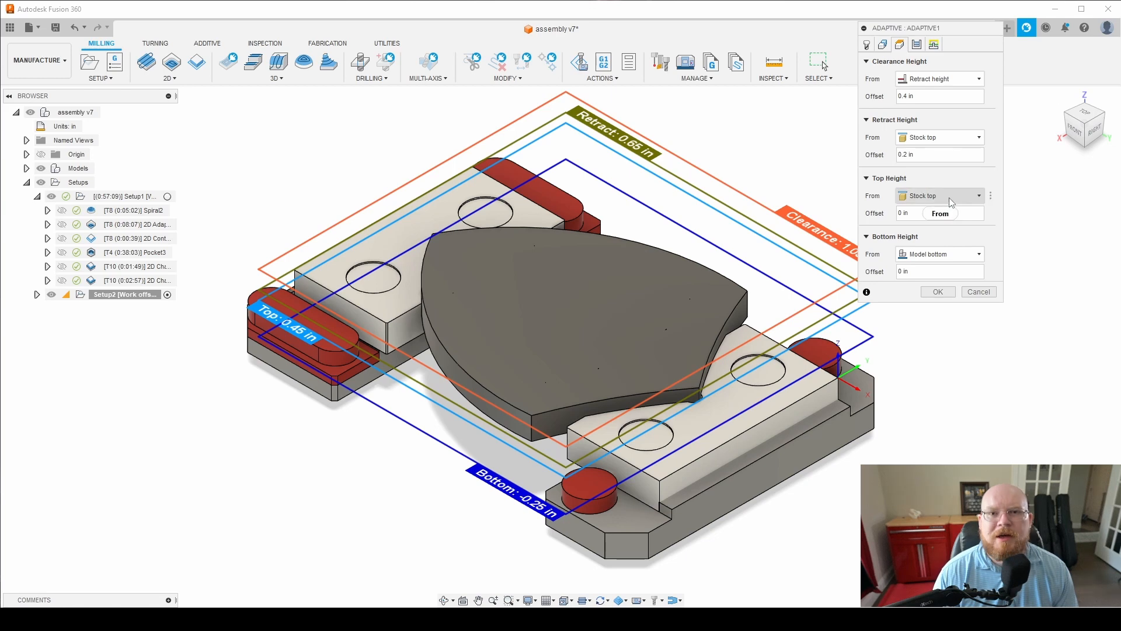
mouse_move(954, 200)
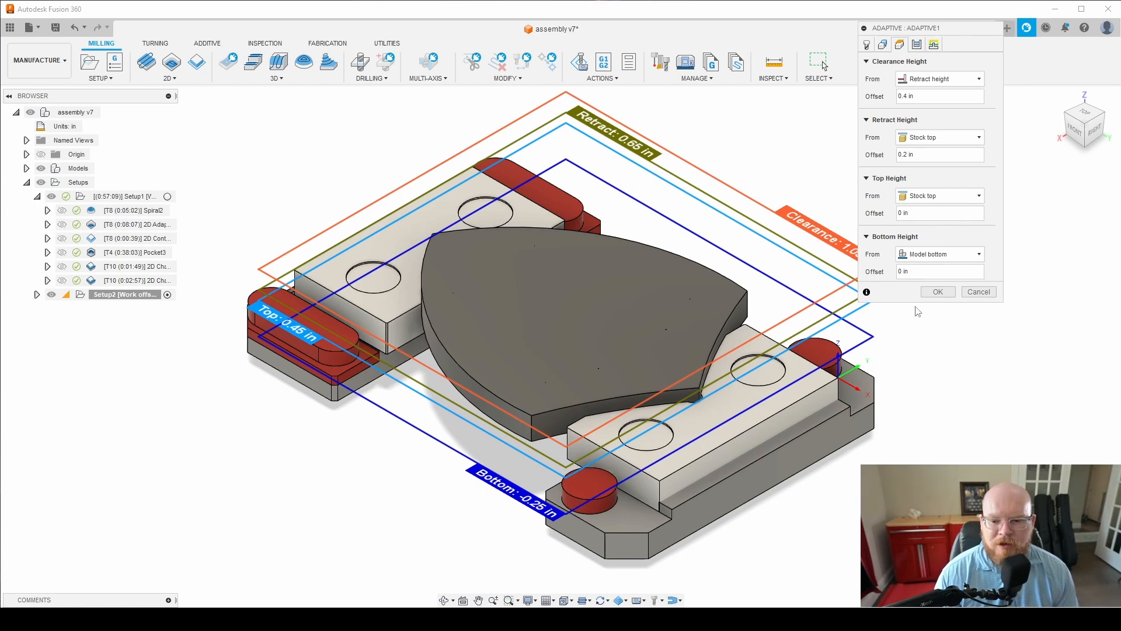
click(980, 255)
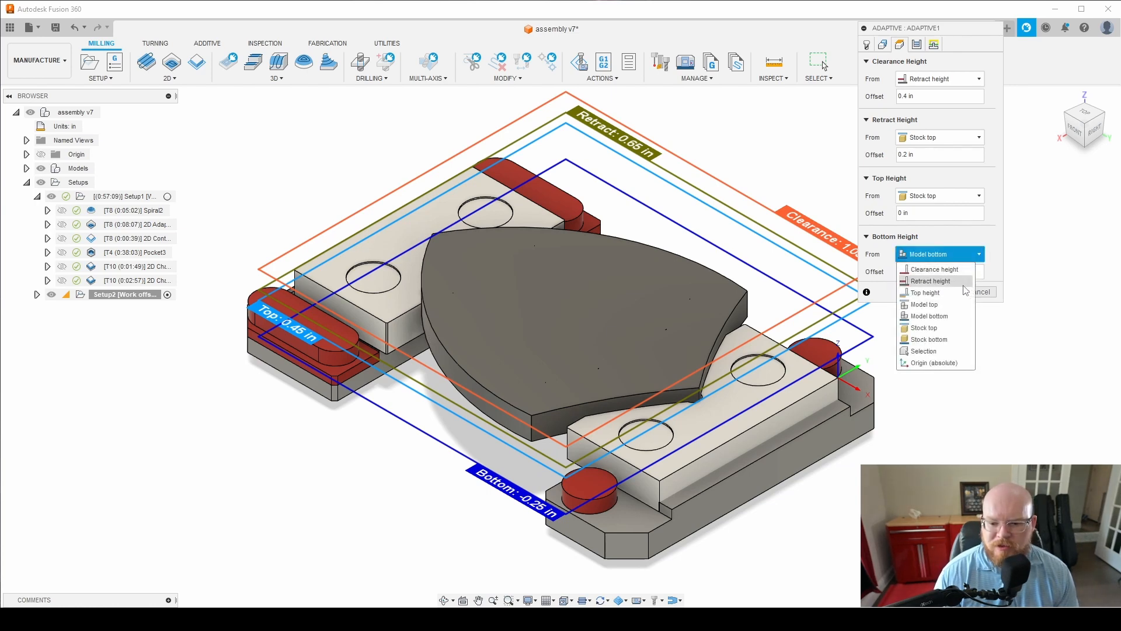
click(950, 306)
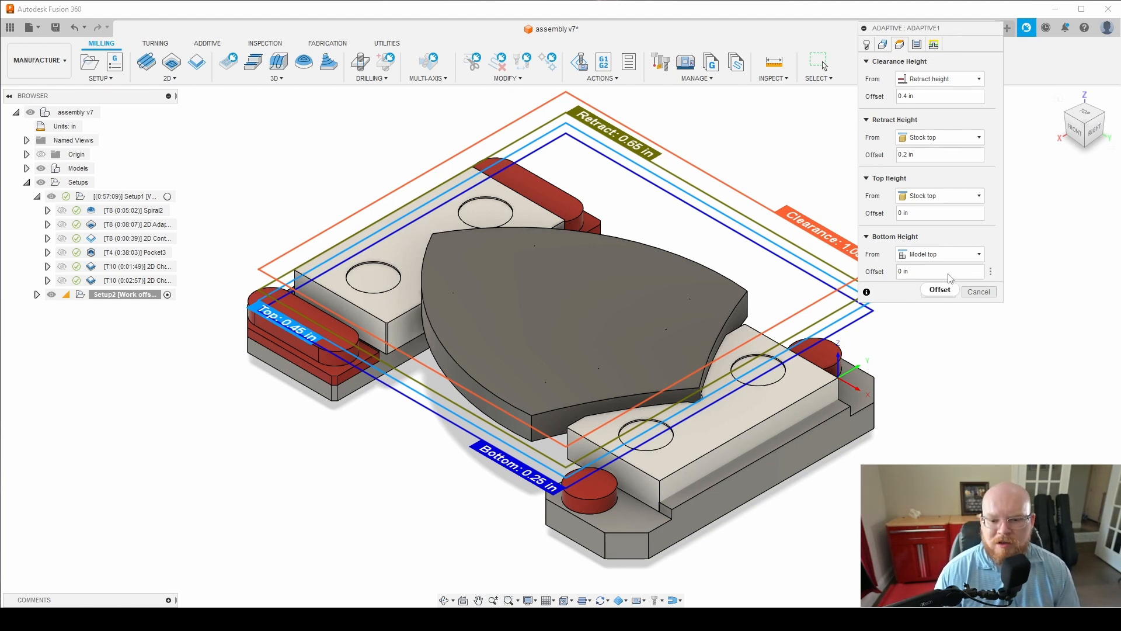
Set the optimal load to 0.04 in and both radial and axial stock to leave to 0.01 in, then generate the adaptive toolpath
click(921, 47)
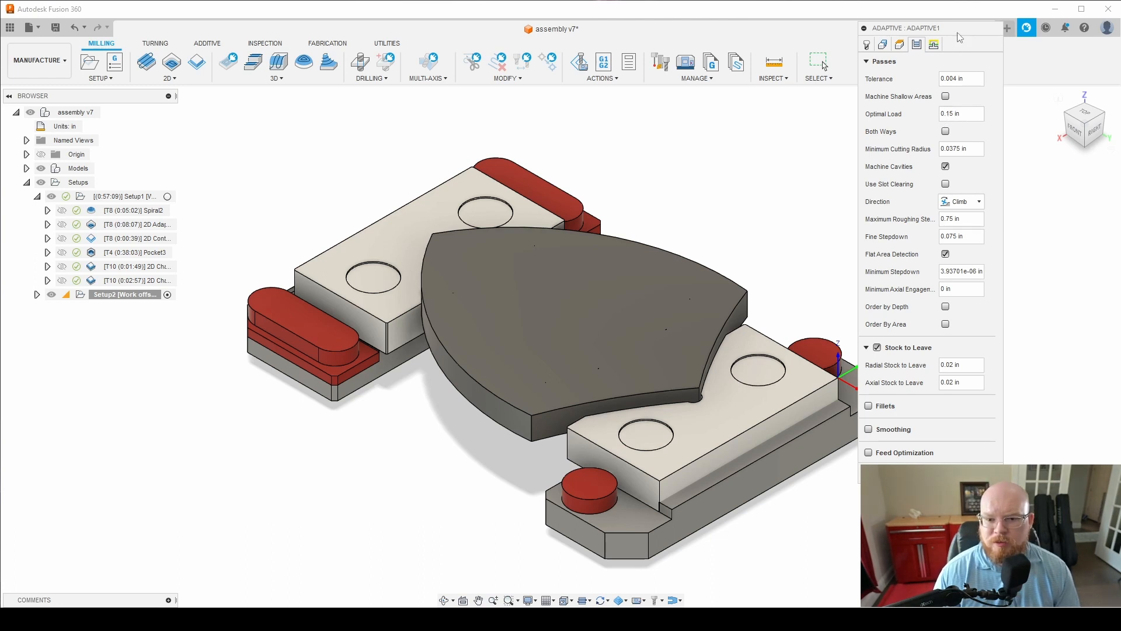
drag(958, 34, 953, 17)
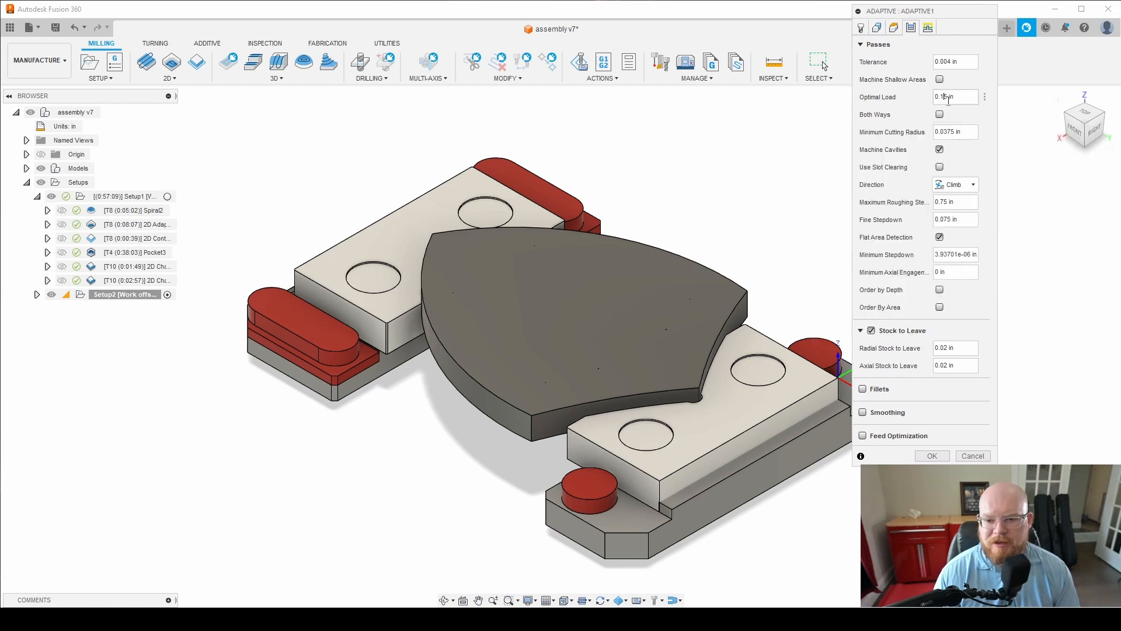
text(.04)
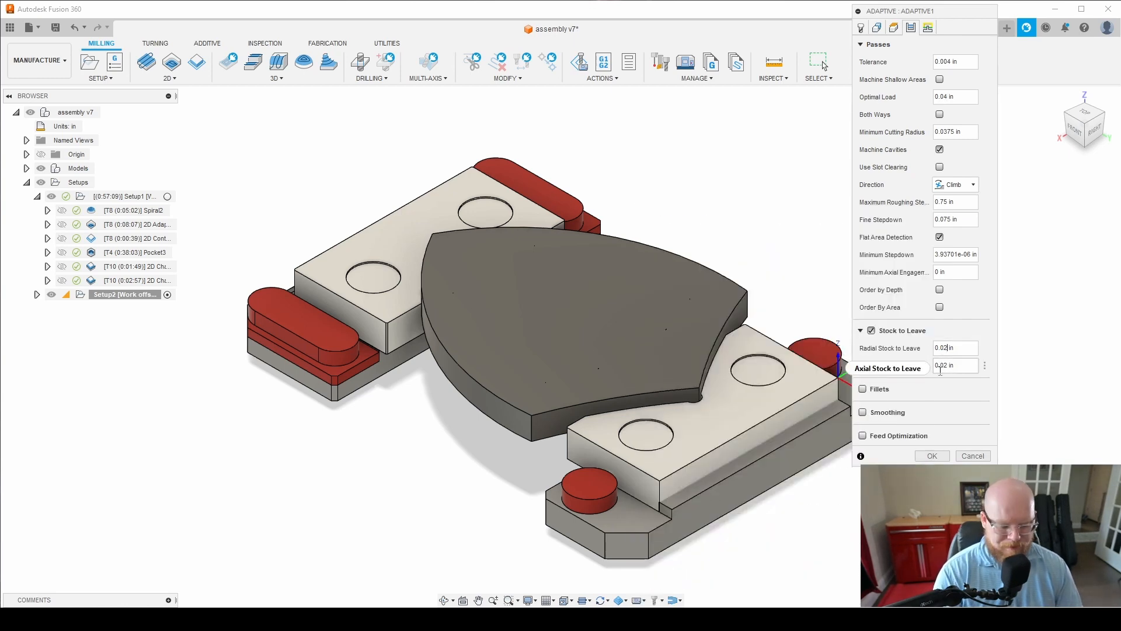
mouse_move(940, 371)
key(BackSpace)
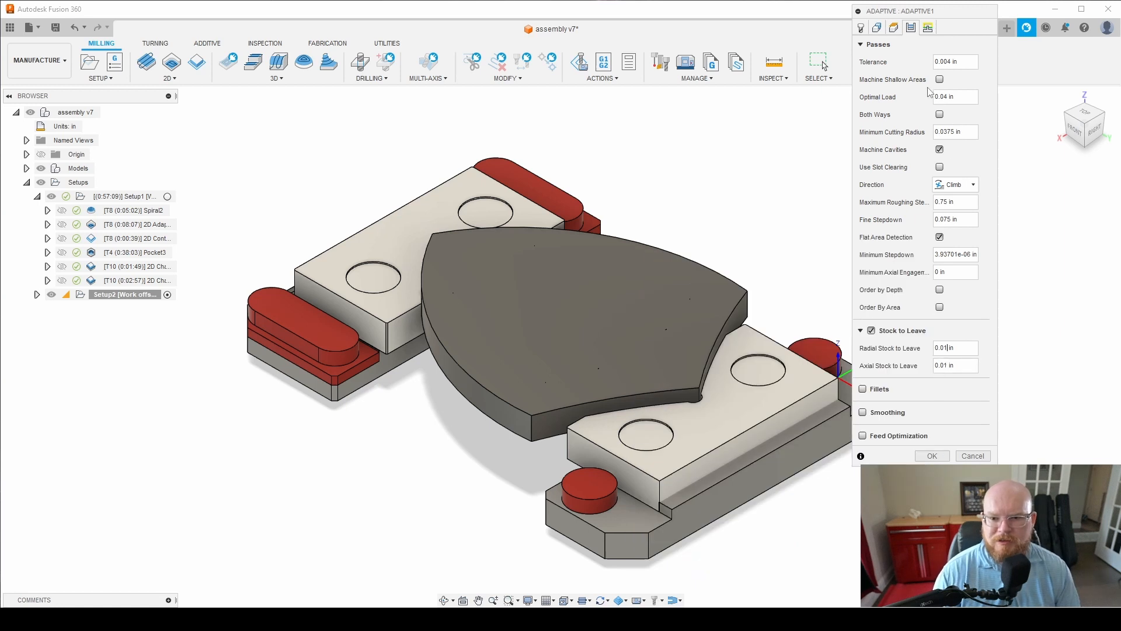
click(928, 28)
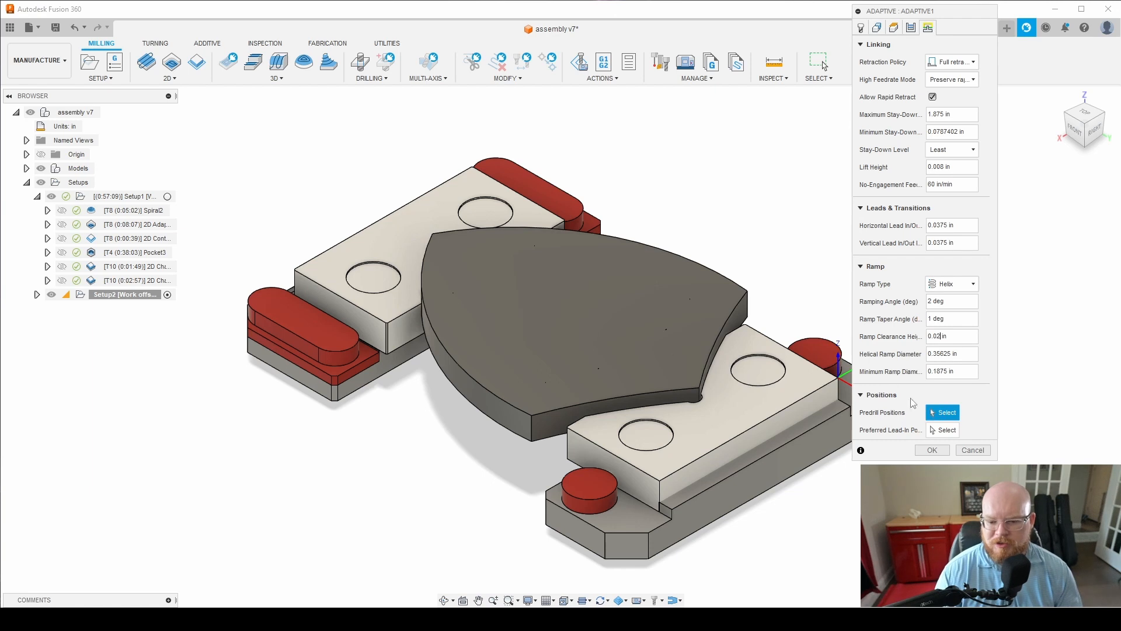
click(932, 450)
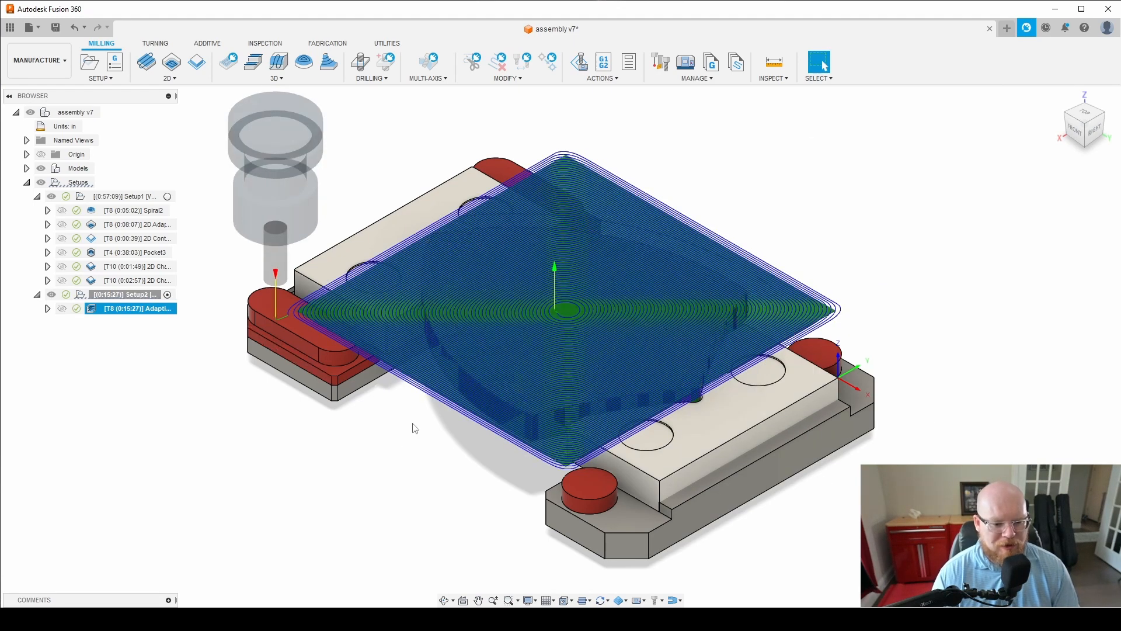
Simulate the Setup2 adaptive toolpath partway through to check how it clears the stock, then exit the simulation
click(443, 600)
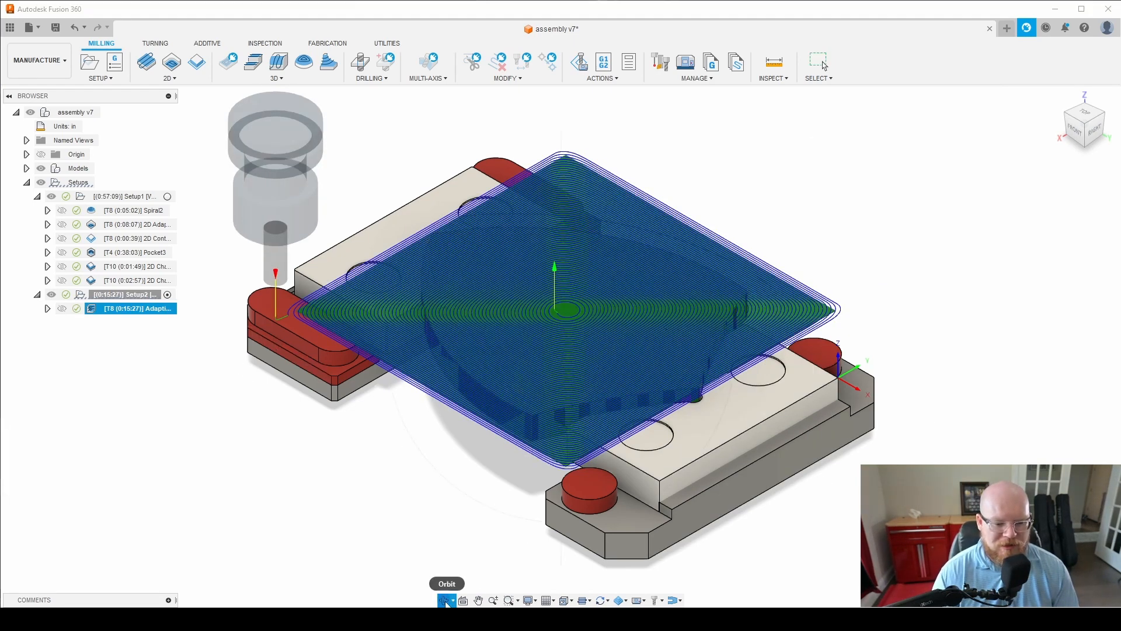
mouse_move(446, 469)
mouse_down()
mouse_move(463, 431)
mouse_move(448, 460)
mouse_up()
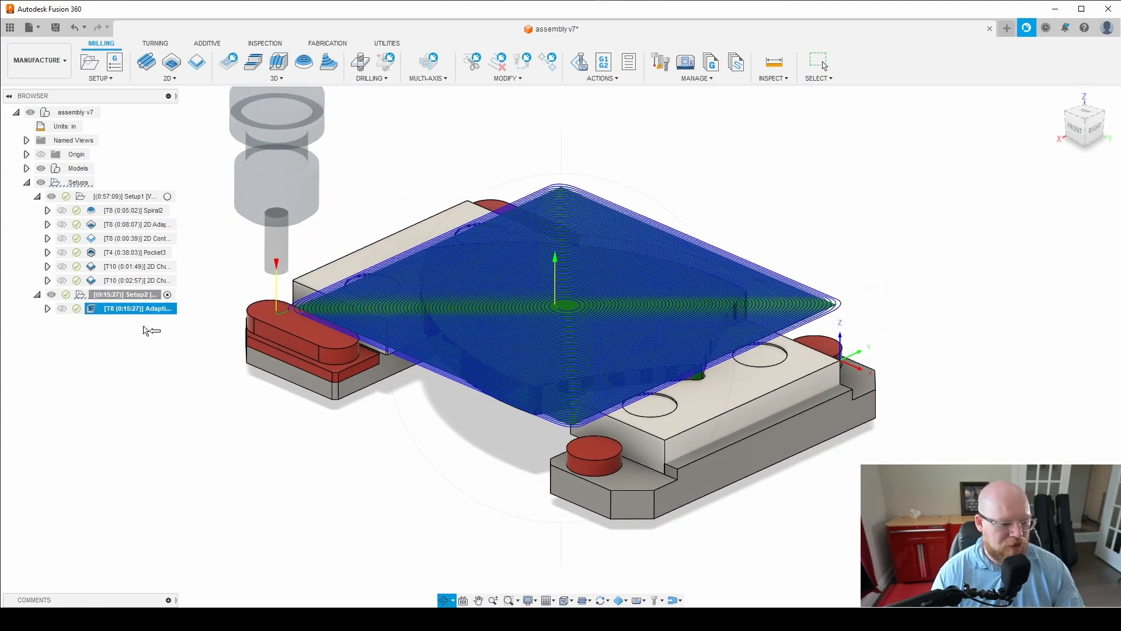
key(Escape)
right_click(158, 308)
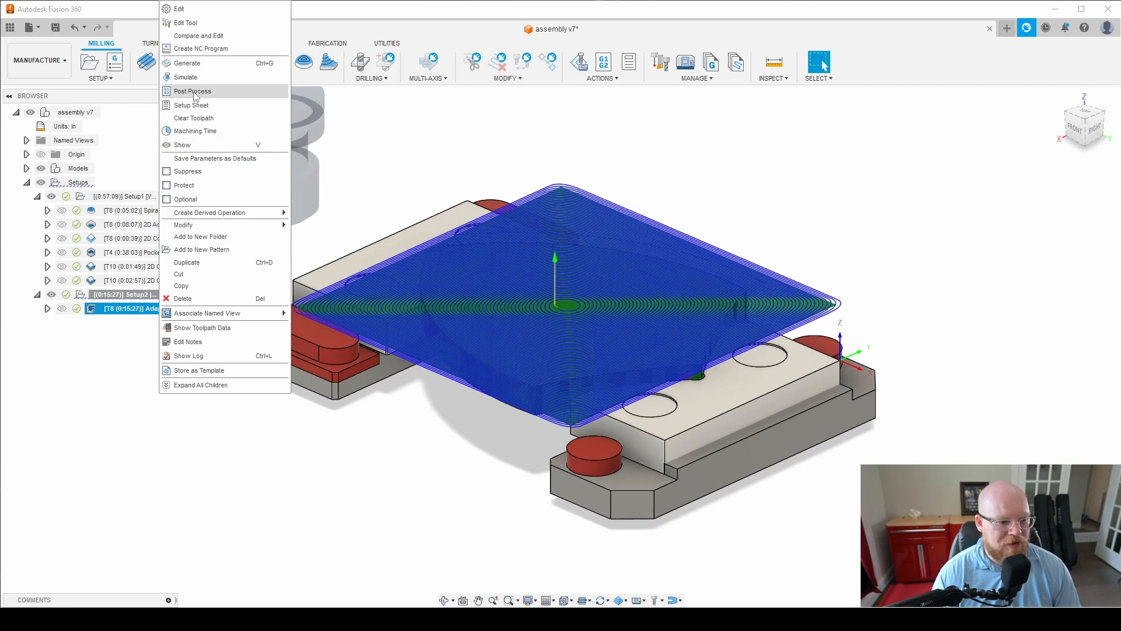
click(202, 78)
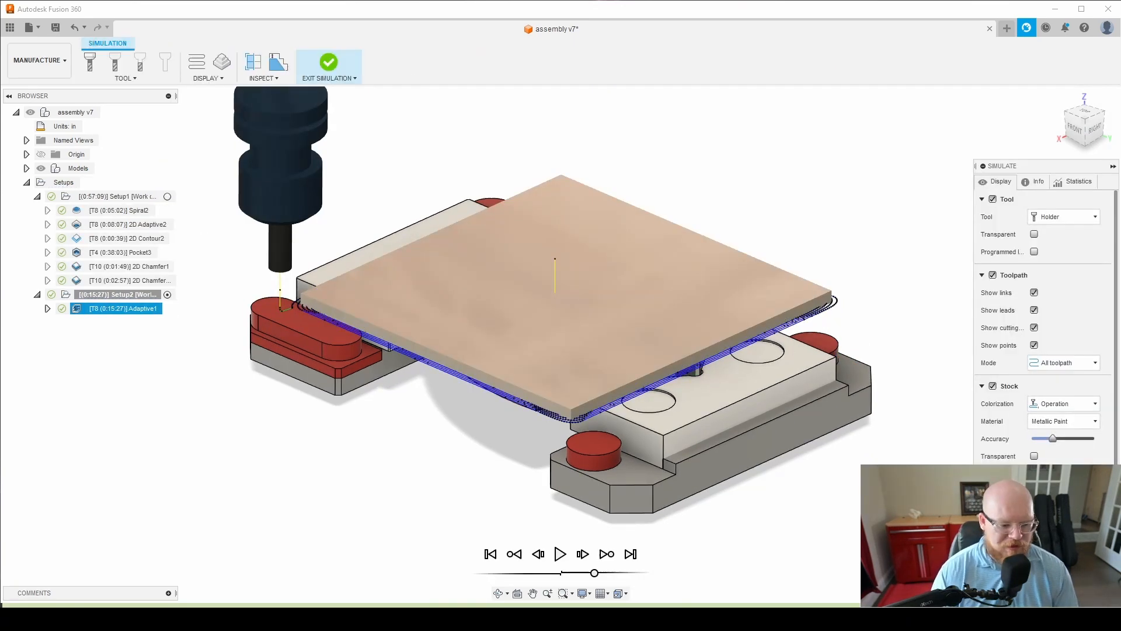
drag(5, 604, 480, 605)
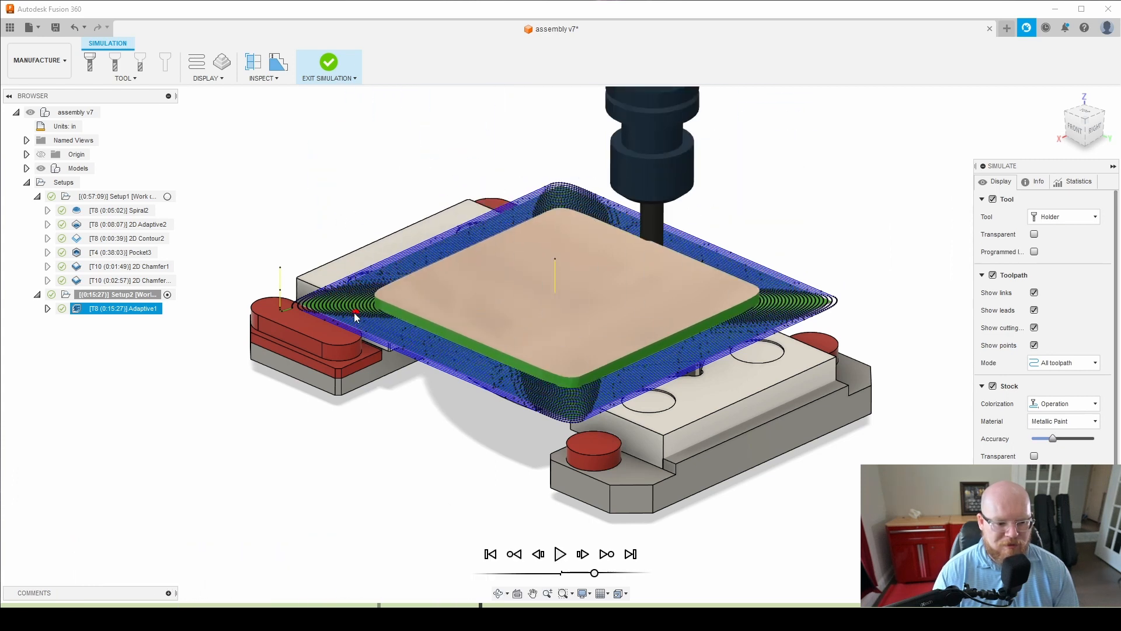
mouse_move(1061, 107)
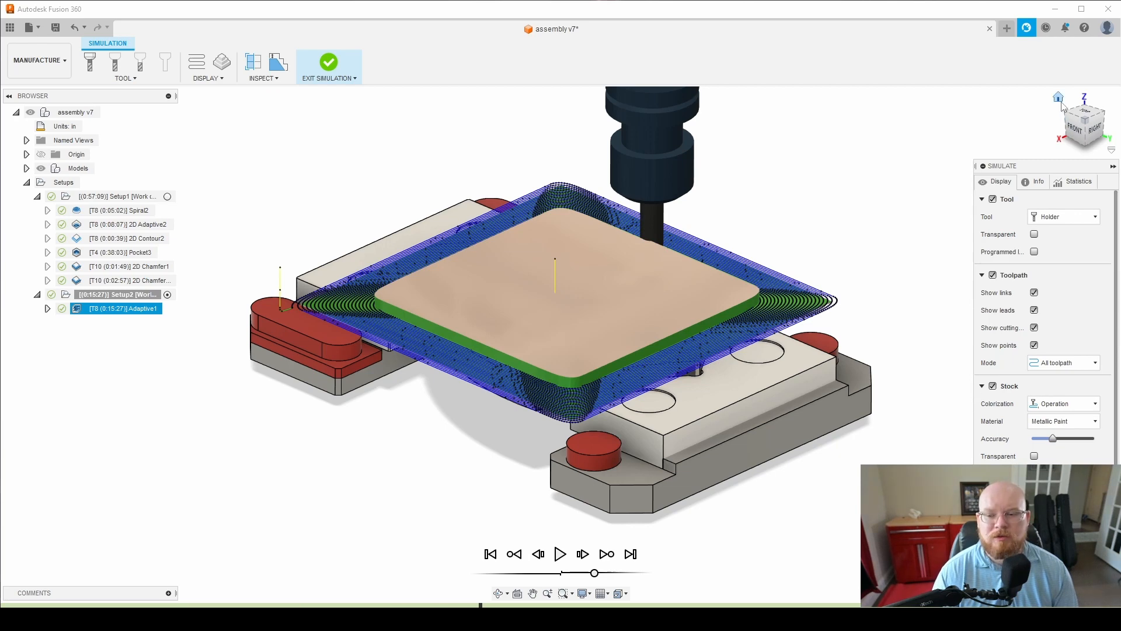
key(Escape)
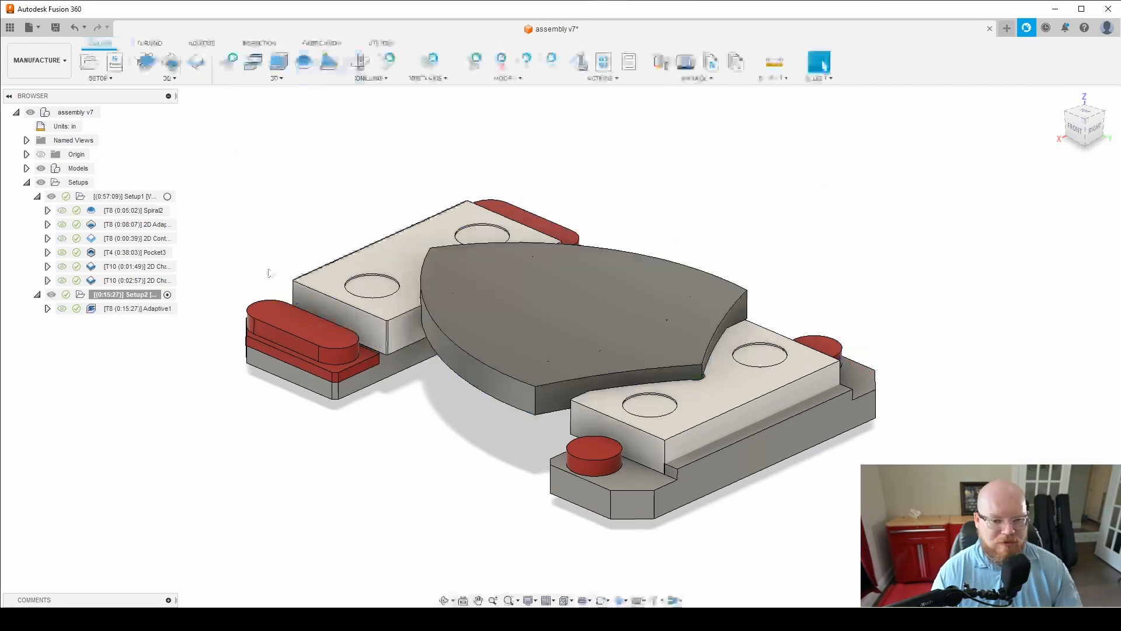
Edit the Setup2 adaptive operation so its bottom height is offset -0.05 in from the model top, and regenerate the toolpath
click(132, 308)
right_click(132, 309)
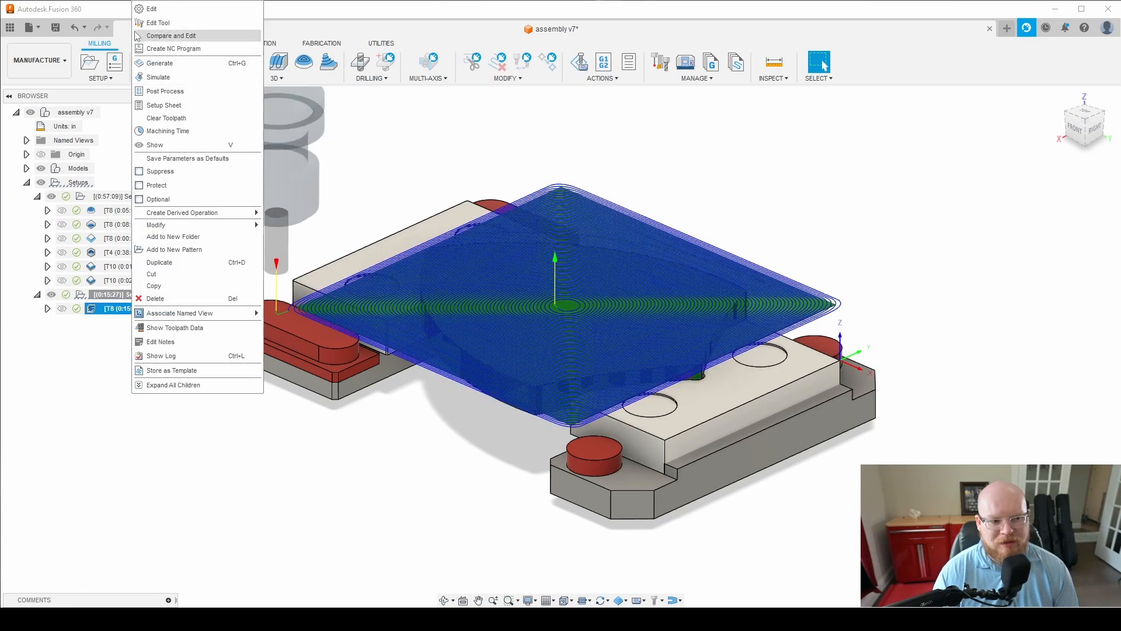
click(157, 10)
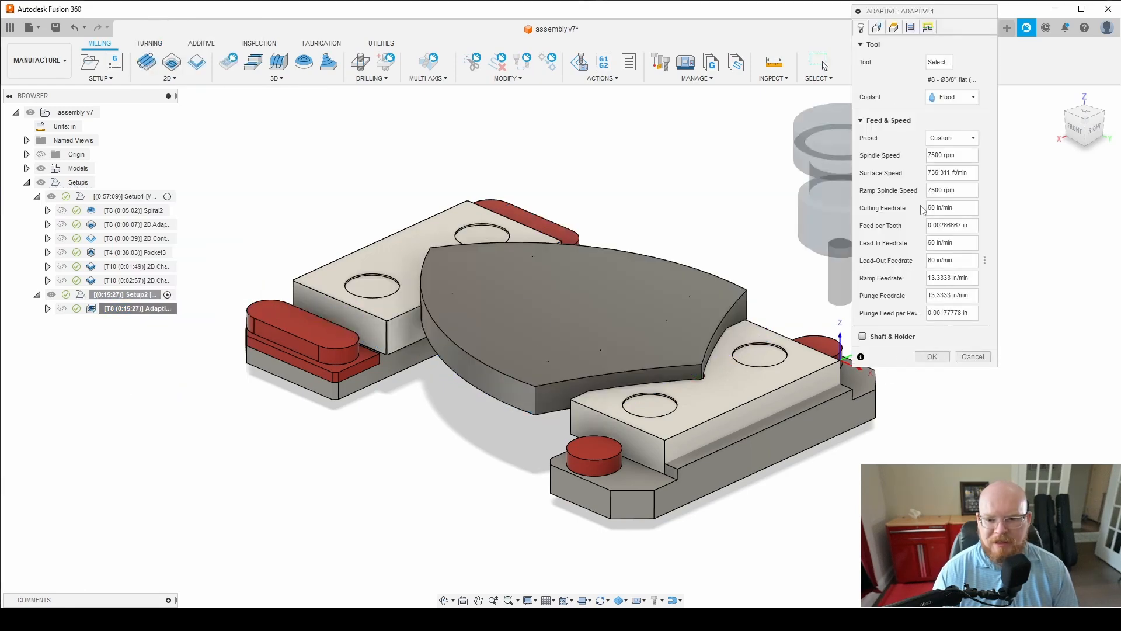
click(893, 29)
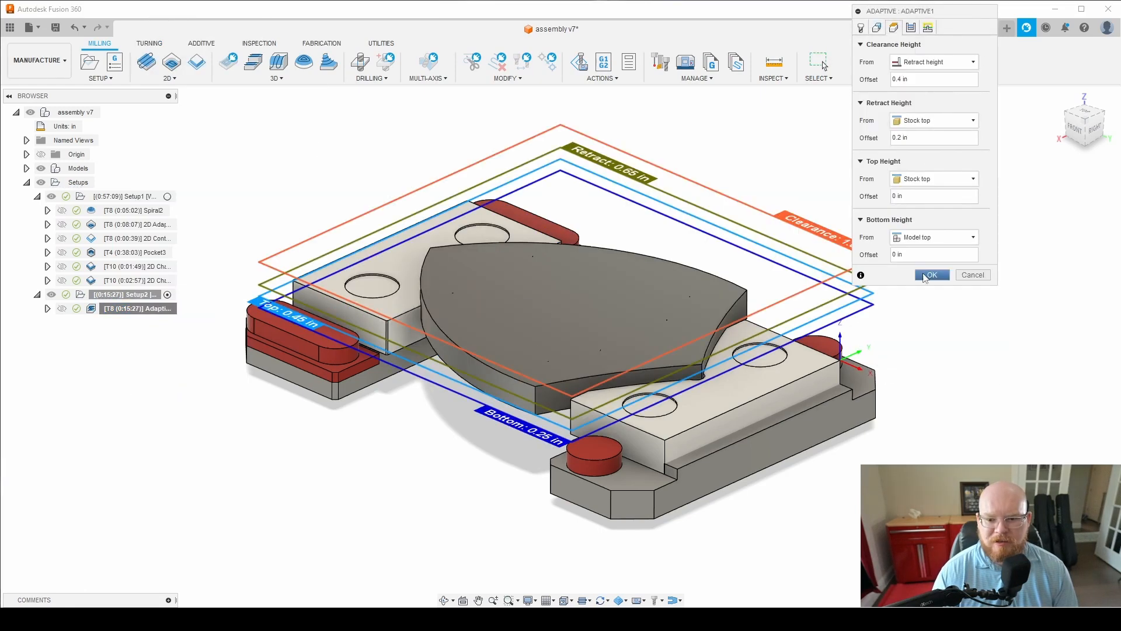
click(897, 256)
key(BackSpace)
text(-.05)
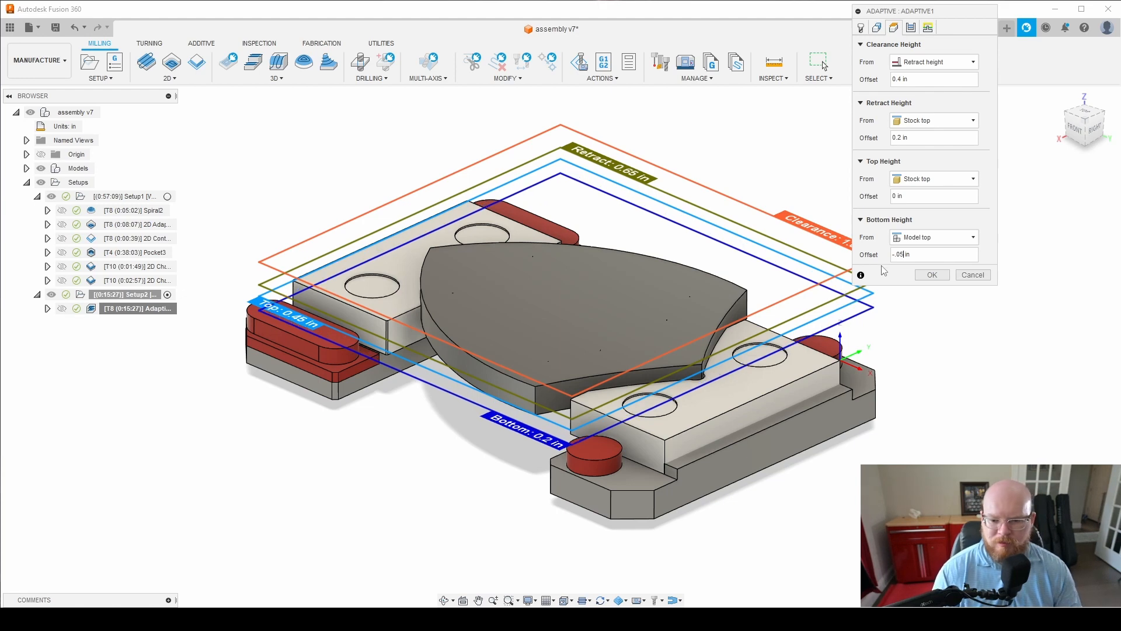
click(933, 275)
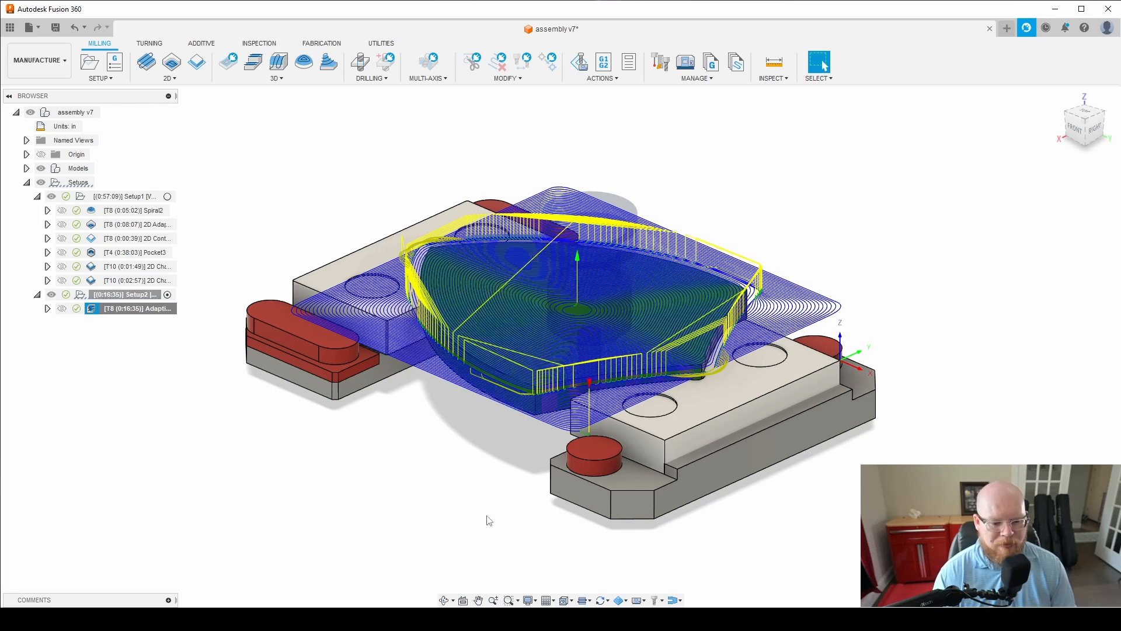
click(443, 600)
mouse_move(470, 432)
mouse_down()
mouse_move(471, 402)
mouse_move(467, 431)
mouse_up()
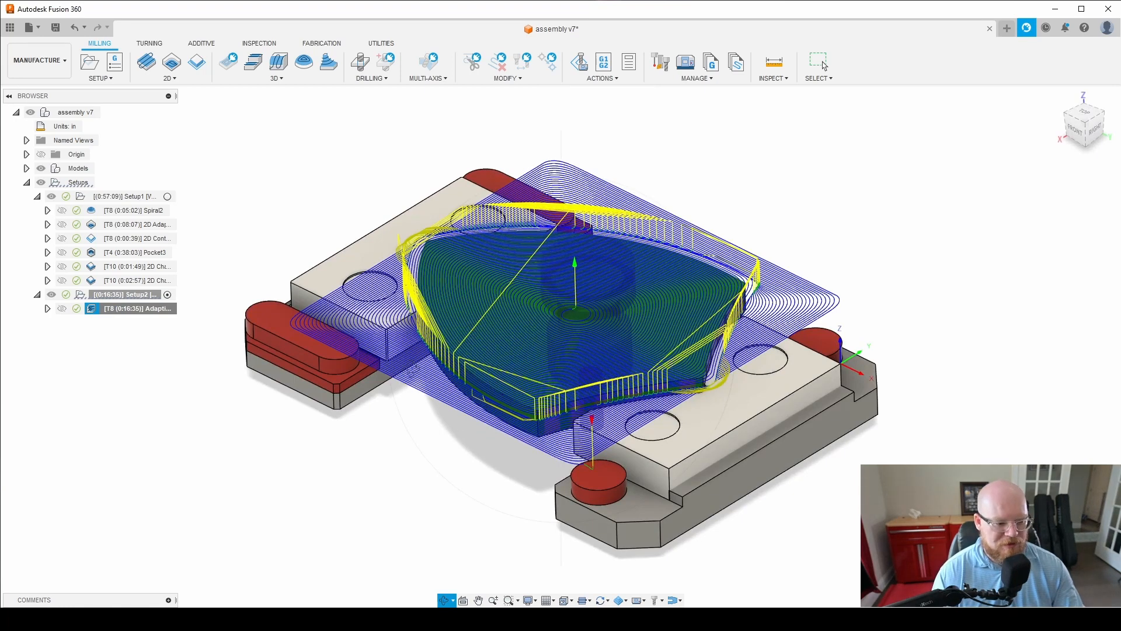
Simulate the regenerated Setup2 adaptive toolpath to check how it clears the stock, then exit the simulation
click(821, 64)
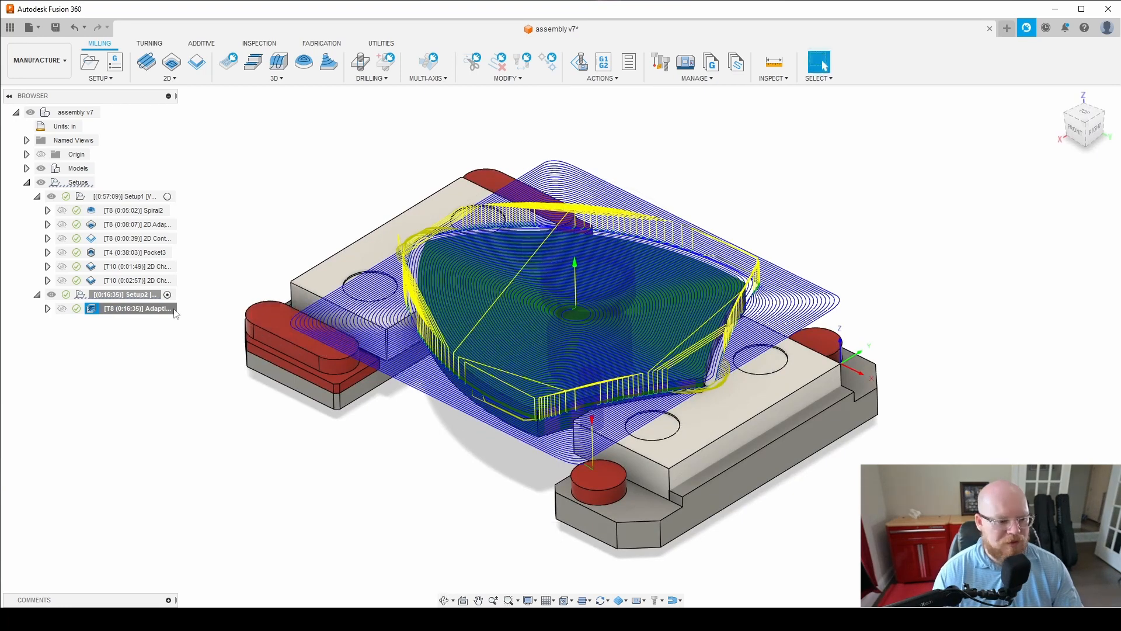
right_click(160, 312)
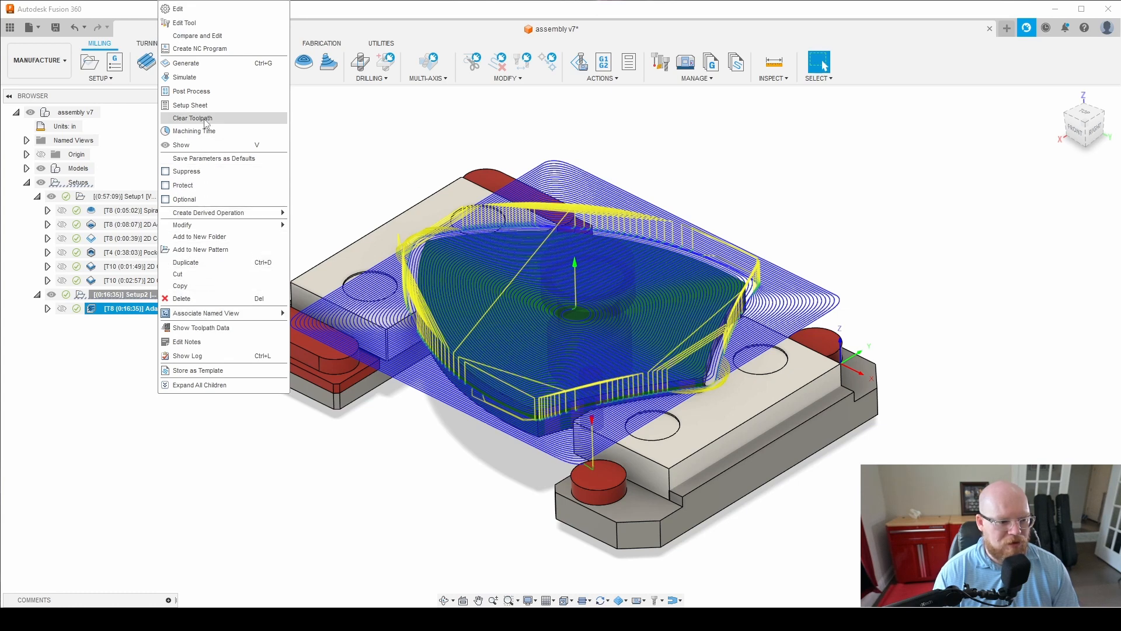
click(202, 82)
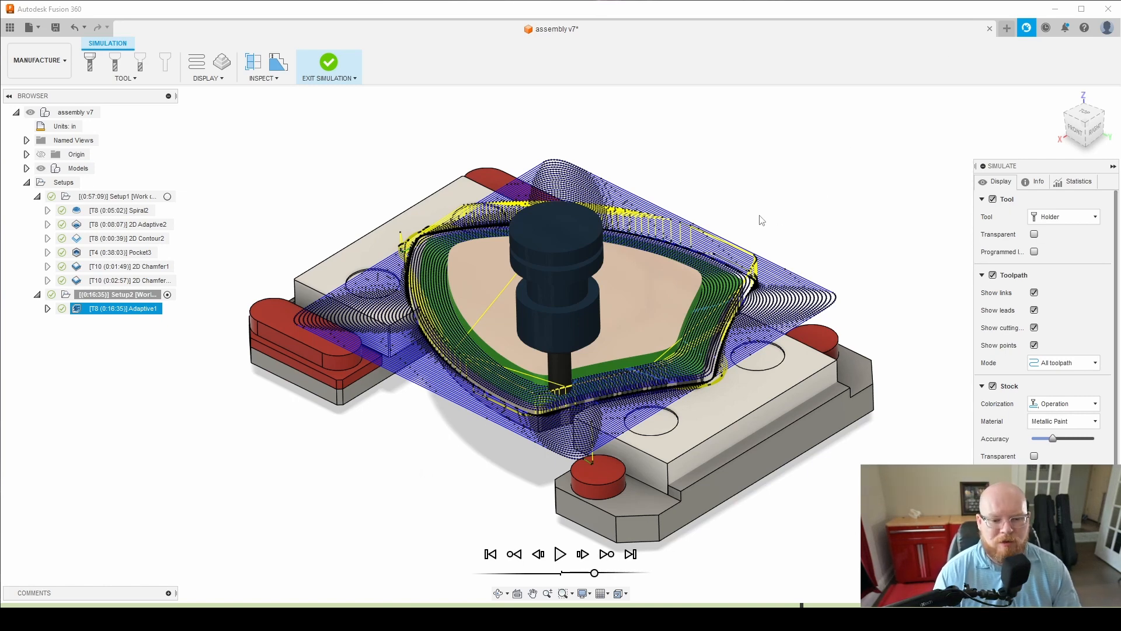
click(328, 63)
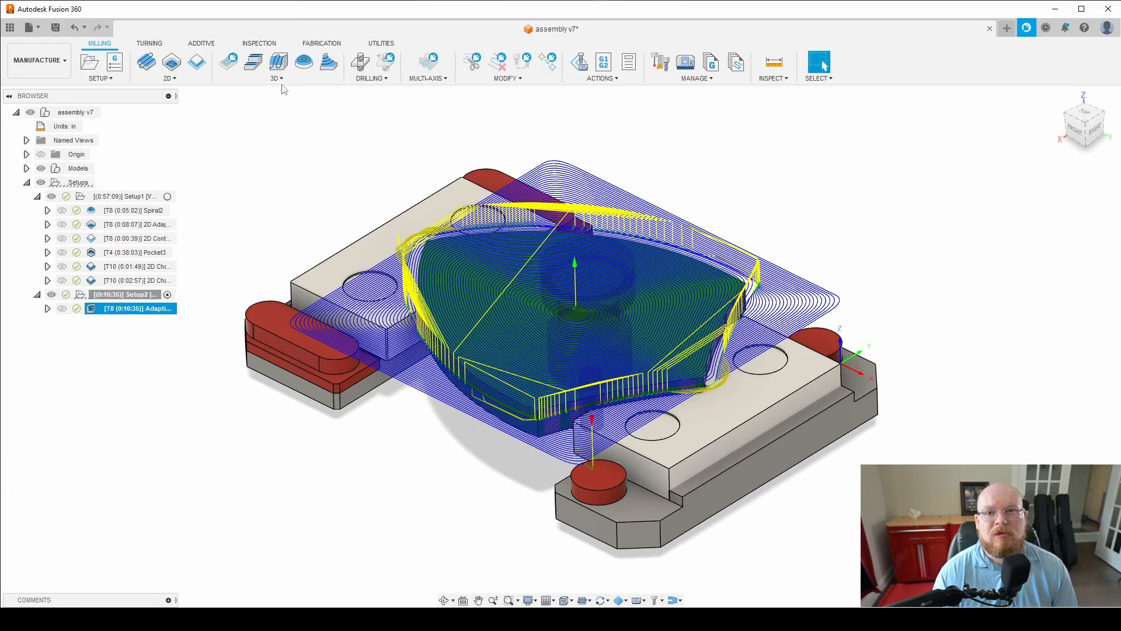
Create a 3D Spiral operation in Setup2 using tool 8, the 3/8" gorilla silverback end mill, with a 60 in/min cutting feedrate
click(266, 83)
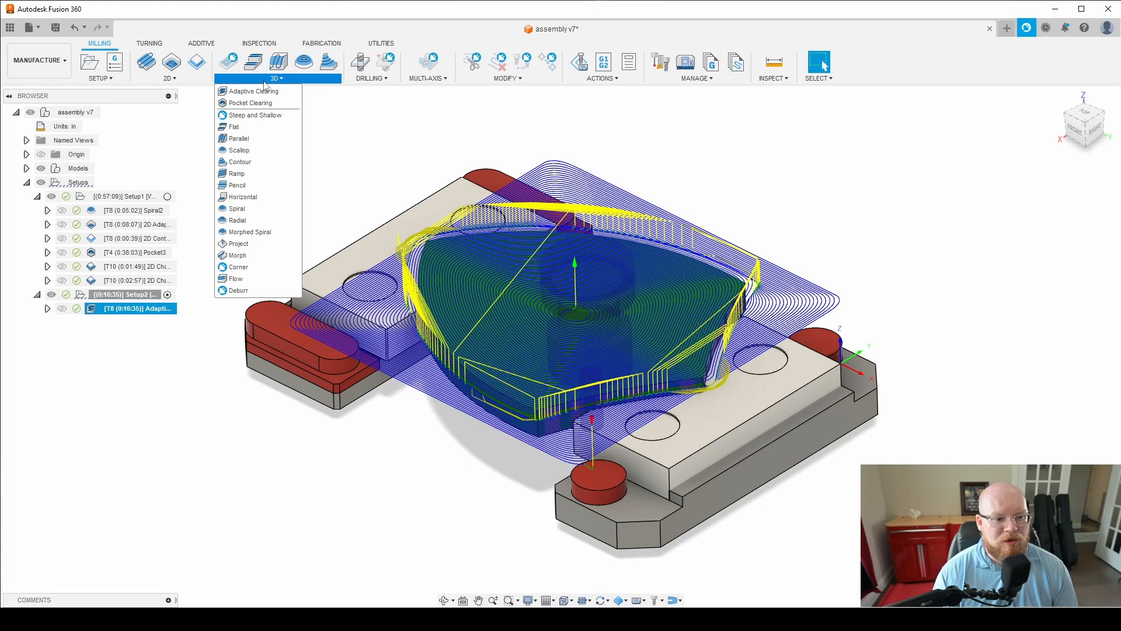
click(242, 209)
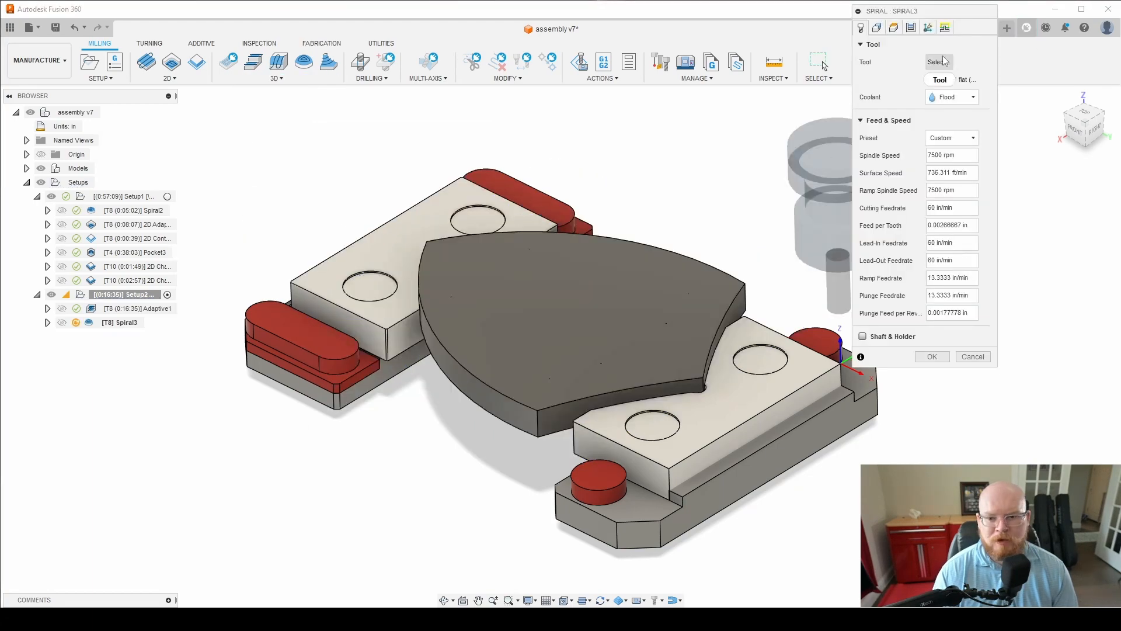
click(939, 62)
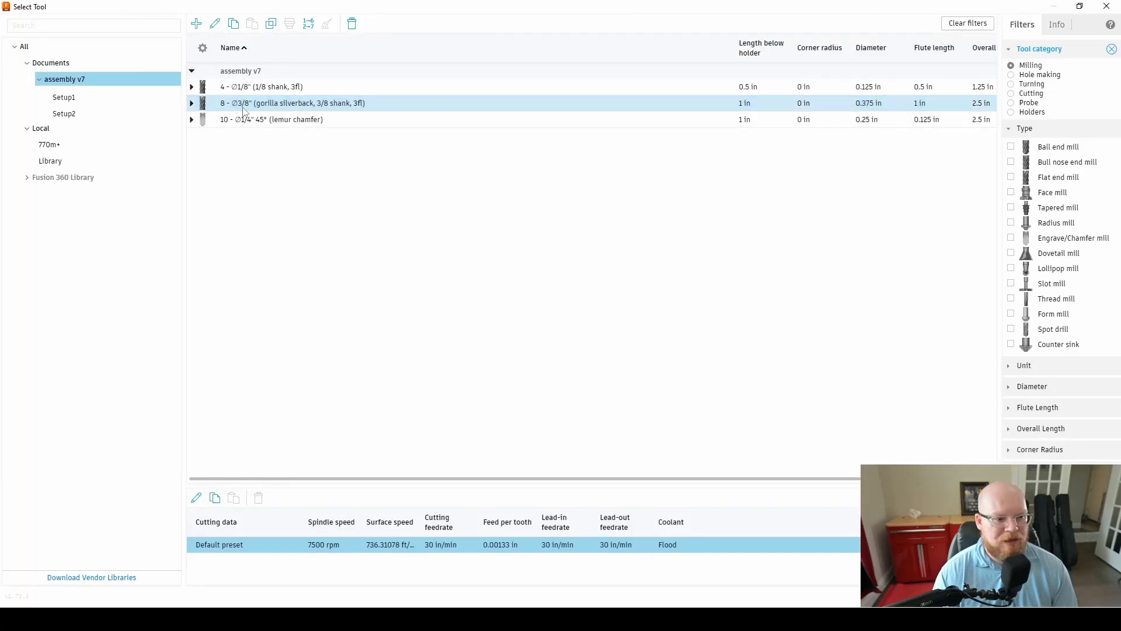
click(319, 108)
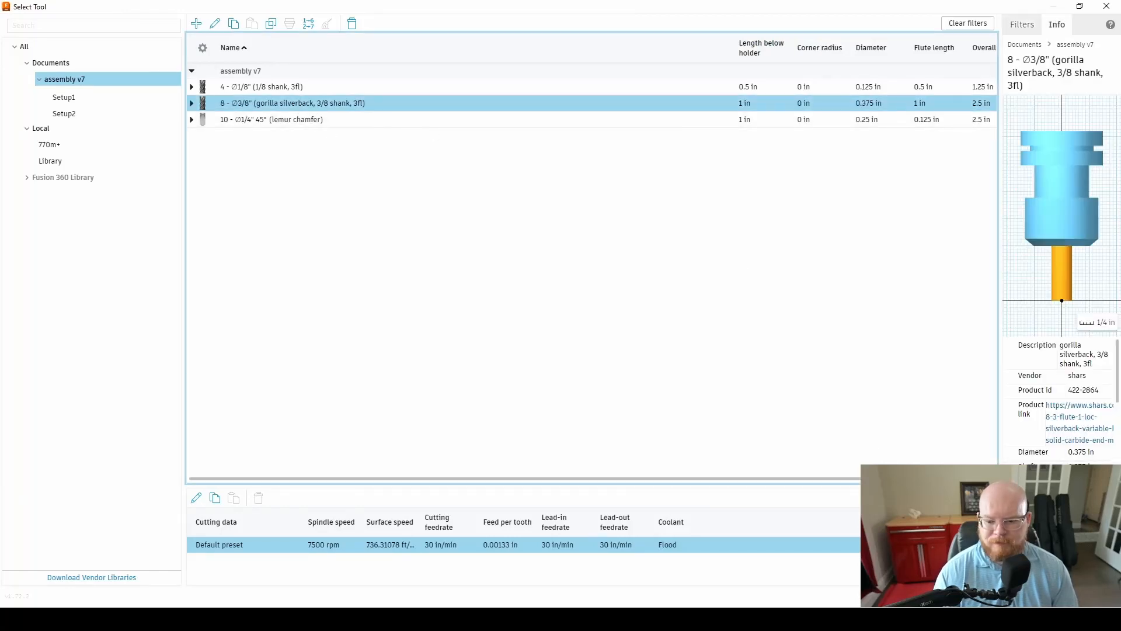
click(1041, 597)
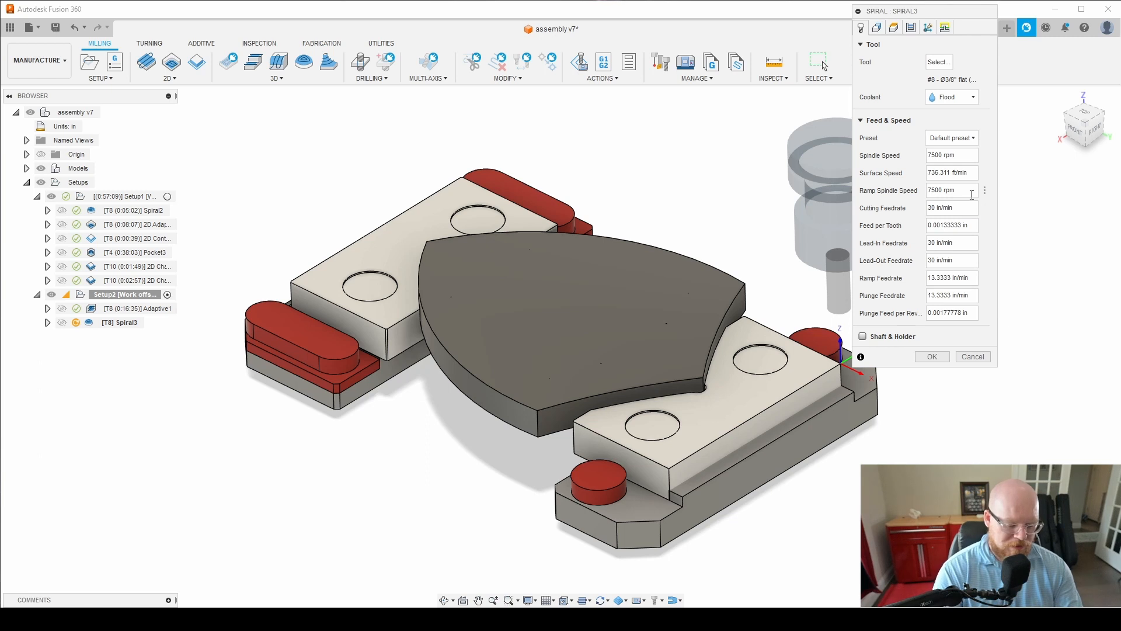
key(Return)
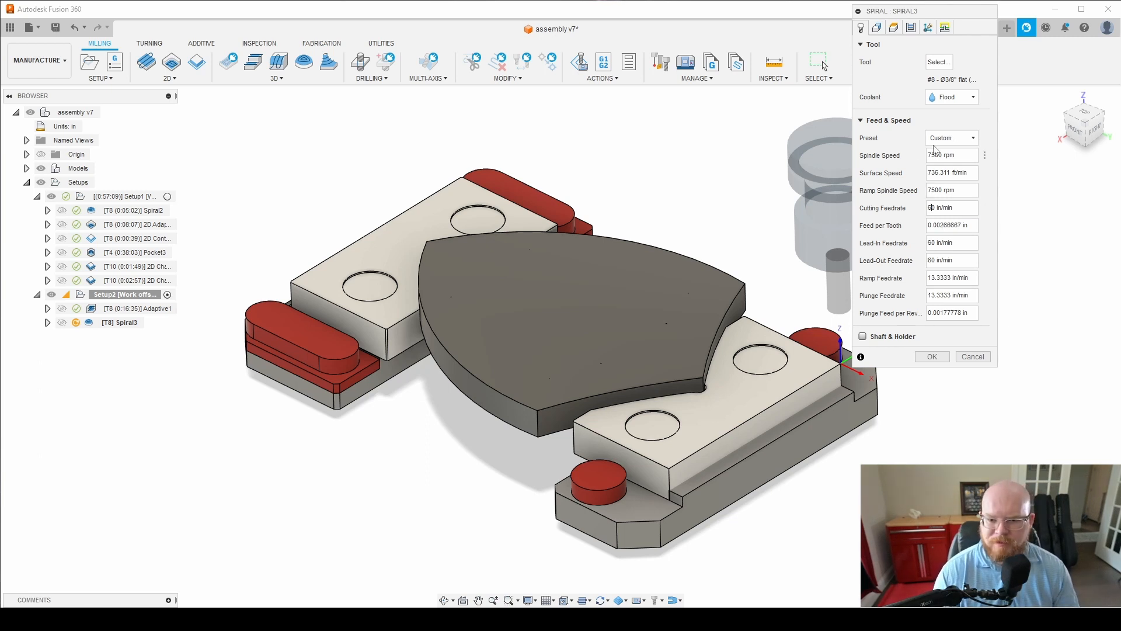
Reference the spiral operation's top height from the model top with a 0.01 in offset
click(876, 29)
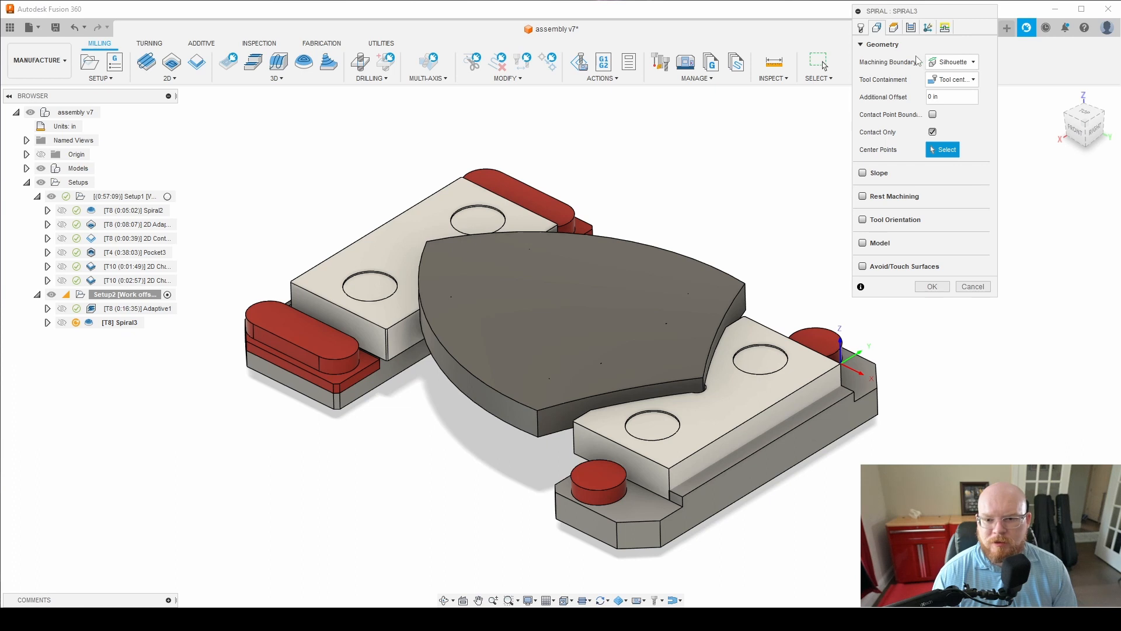
click(894, 29)
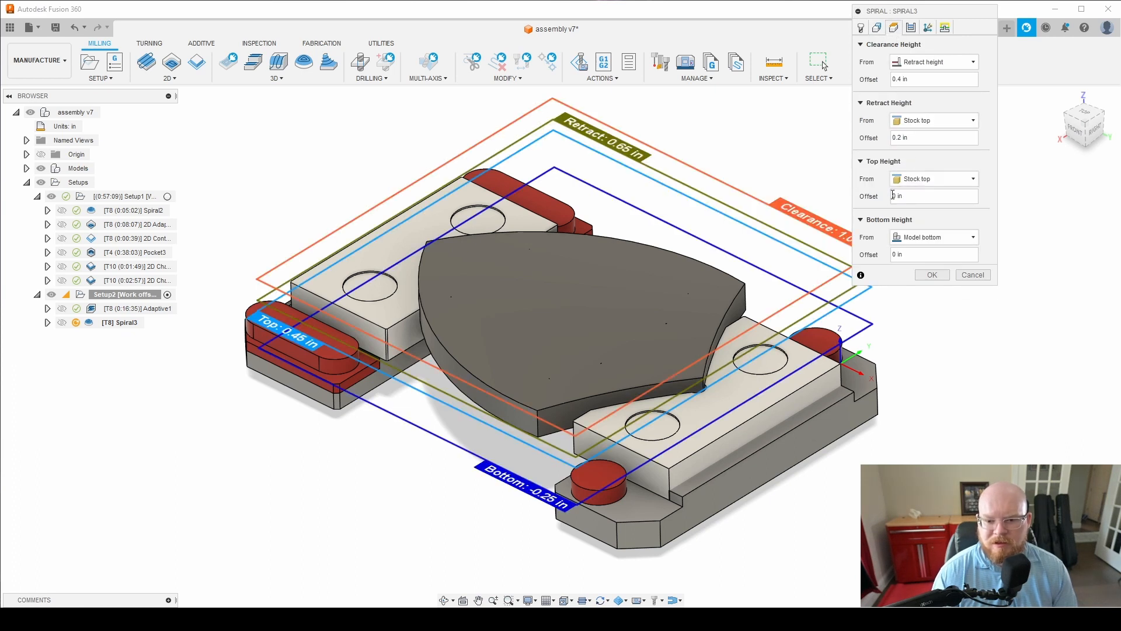
click(934, 179)
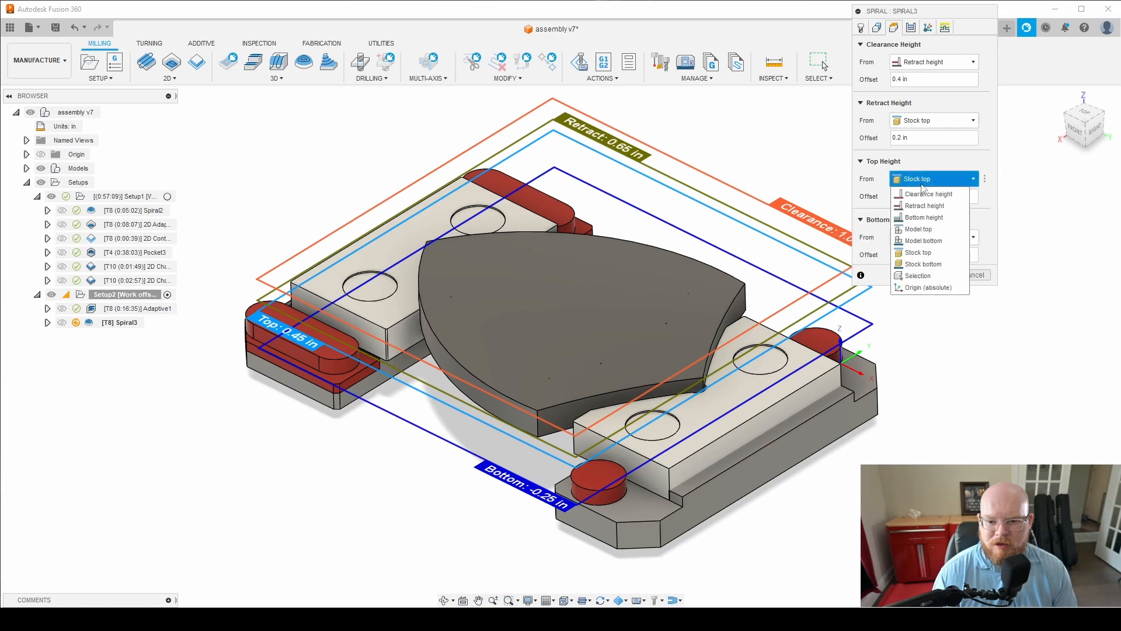
click(935, 231)
click(893, 197)
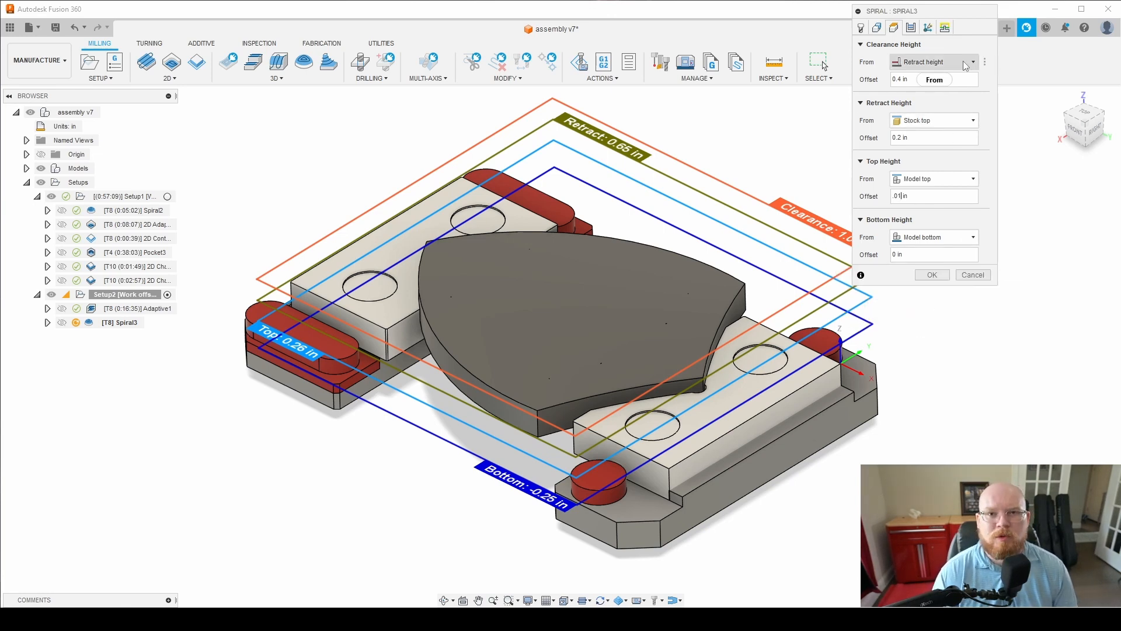
Enable smoothing and feed optimization for the spiral passes, and generate the toolpath
click(910, 29)
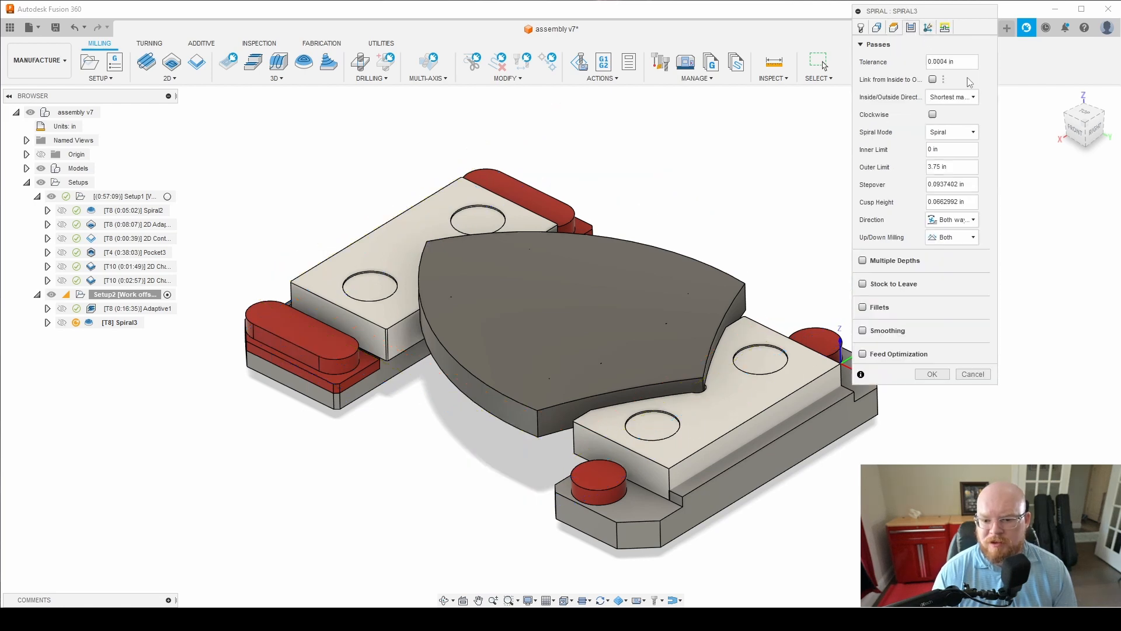
click(863, 332)
click(878, 371)
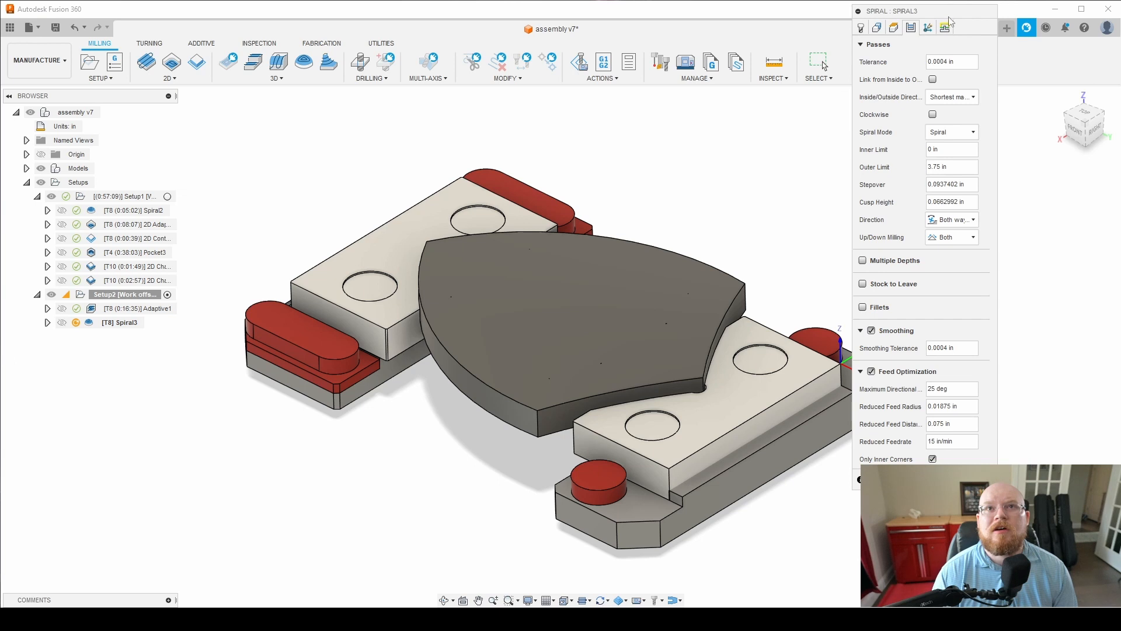
drag(943, 16, 812, 17)
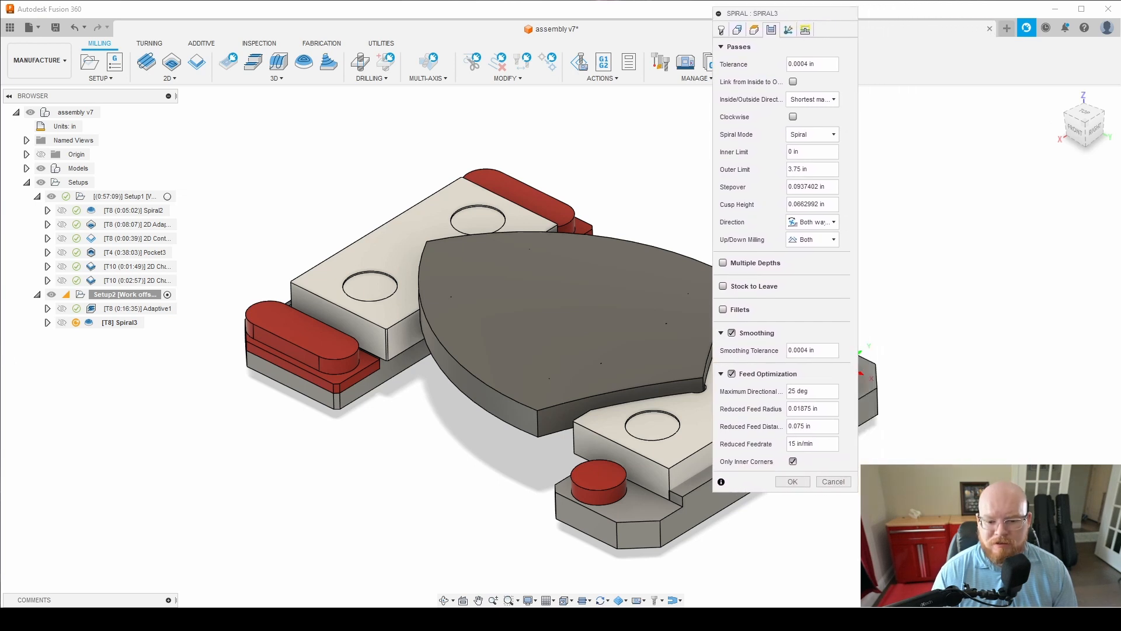
click(799, 485)
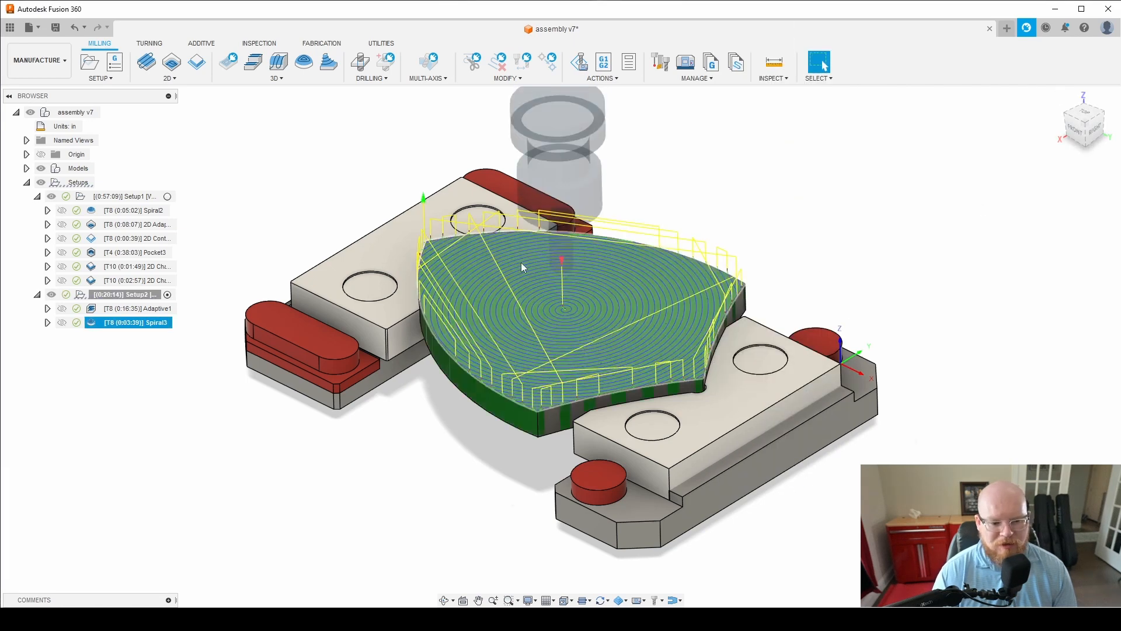
Edit the Setup2 spiral operation and enable the Model option in its geometry settings
scroll(521, 263, up, 3)
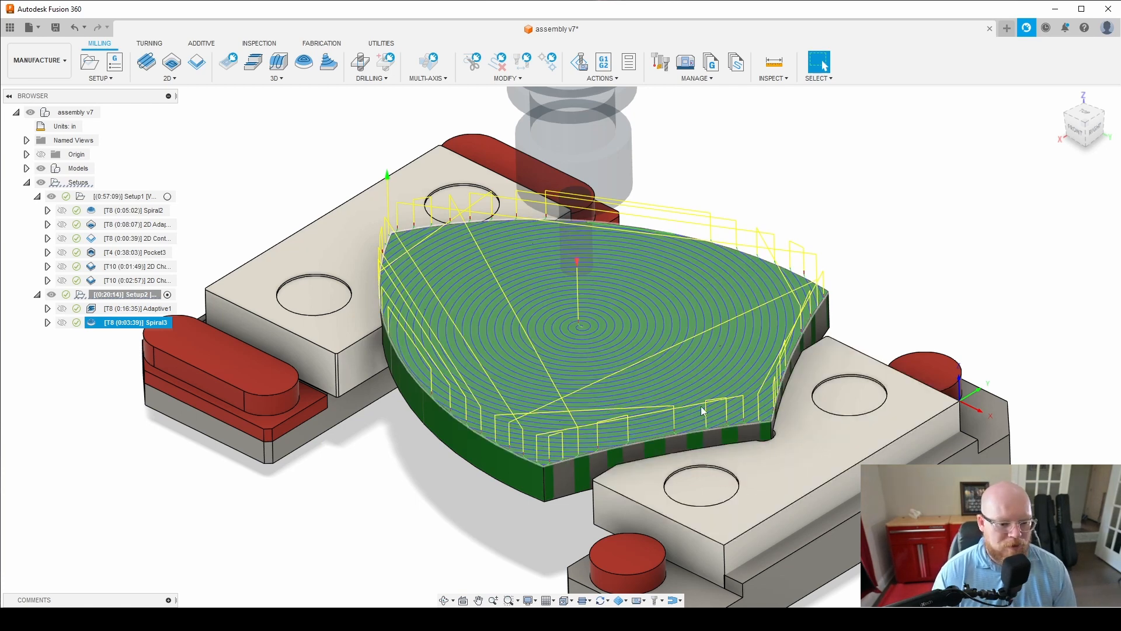
right_click(162, 326)
click(187, 8)
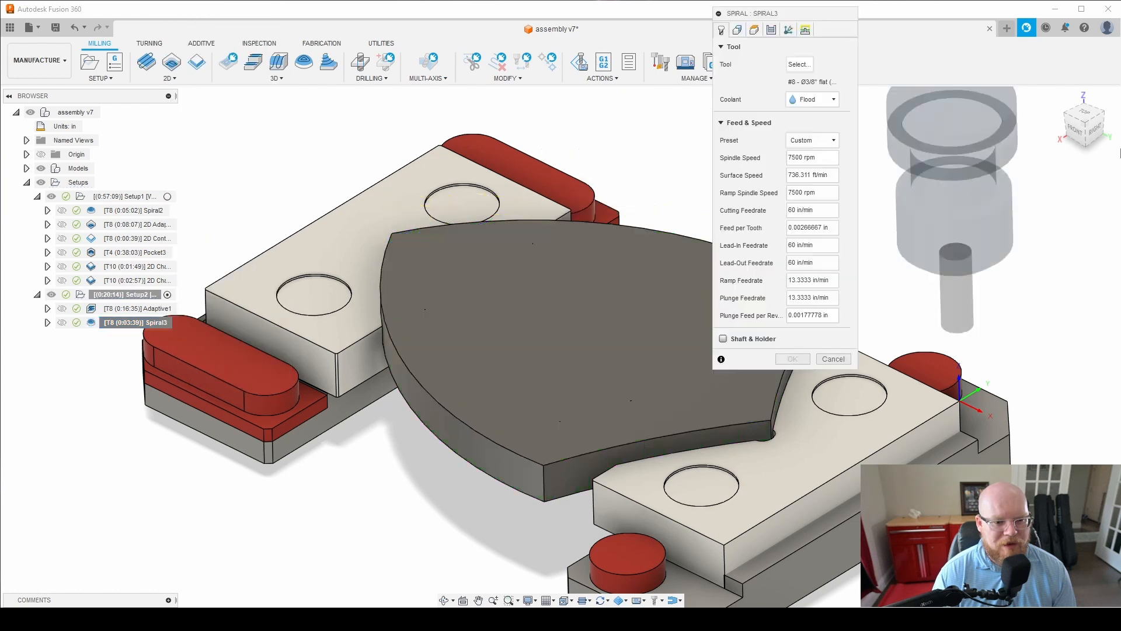
drag(789, 16, 941, 28)
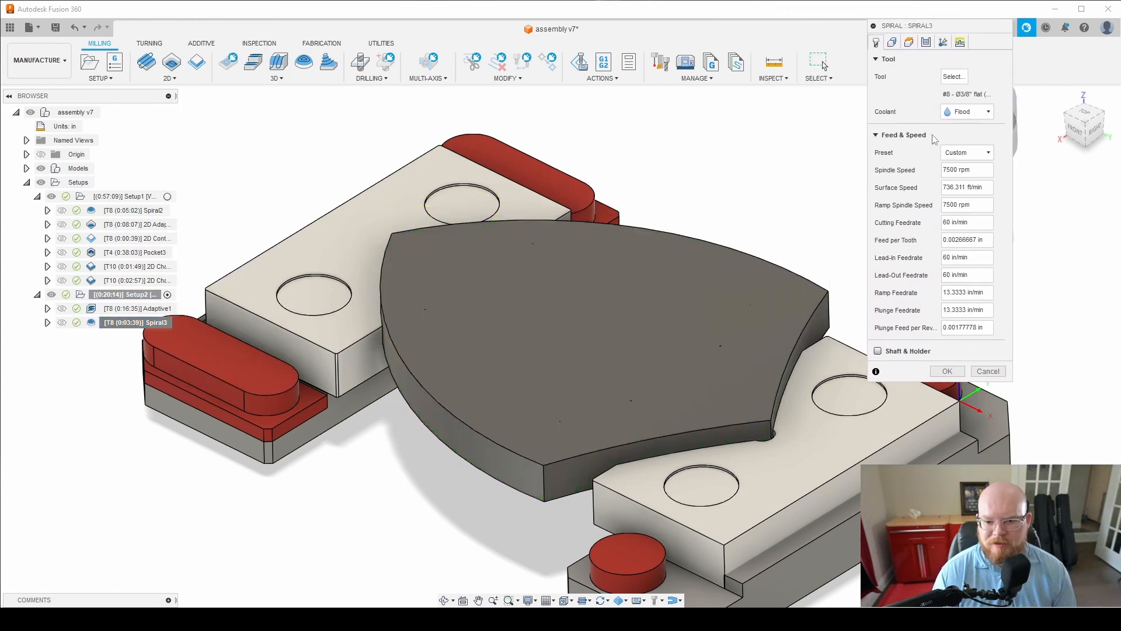
click(893, 42)
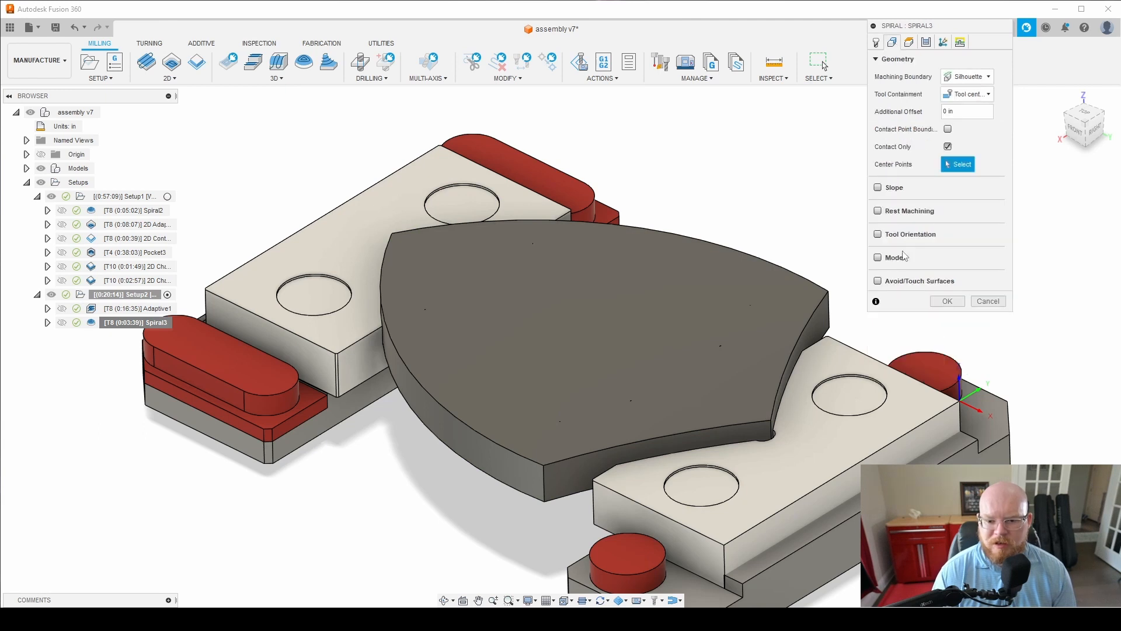
click(878, 257)
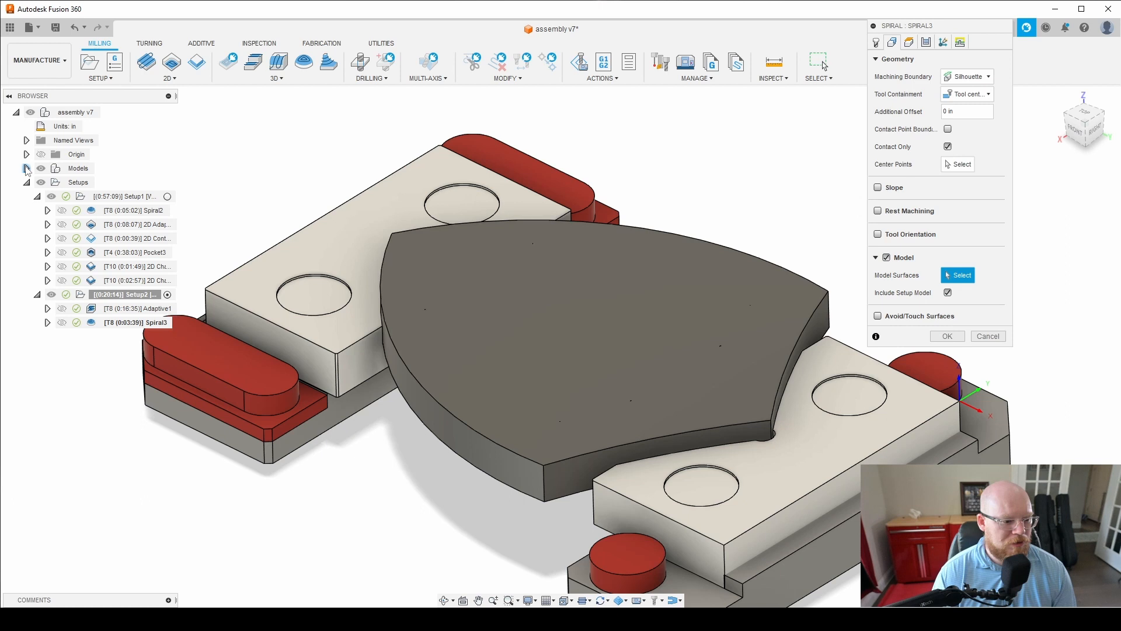
Choose the HylianShield component's bottomPatch body as the spiral's model surface, regenerate the toolpath, and collapse the model tree
click(37, 196)
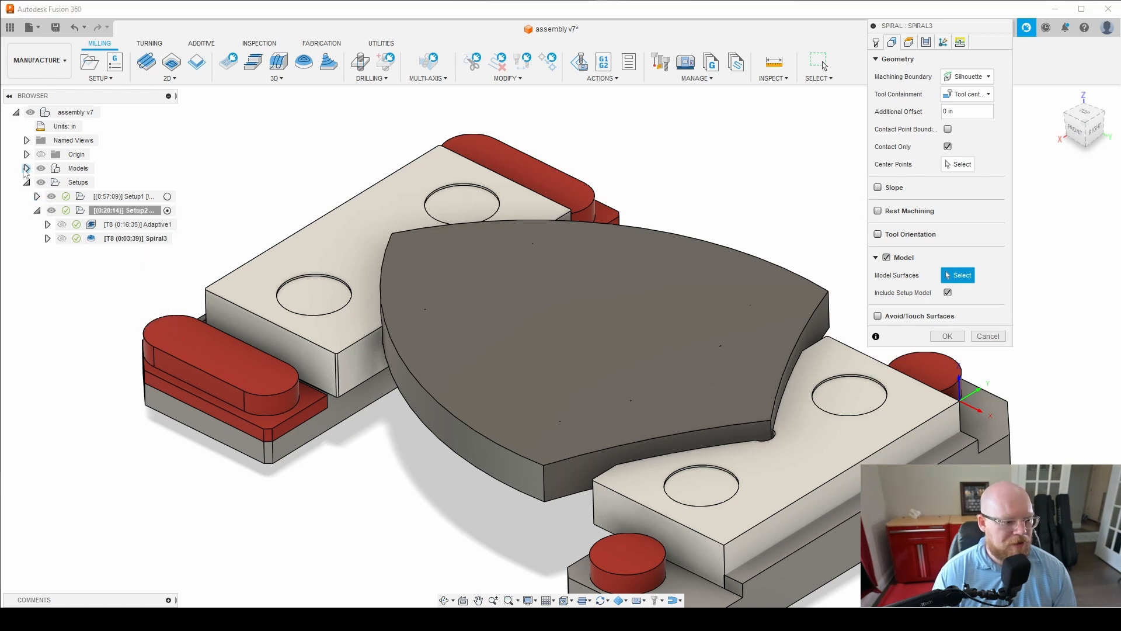
click(26, 169)
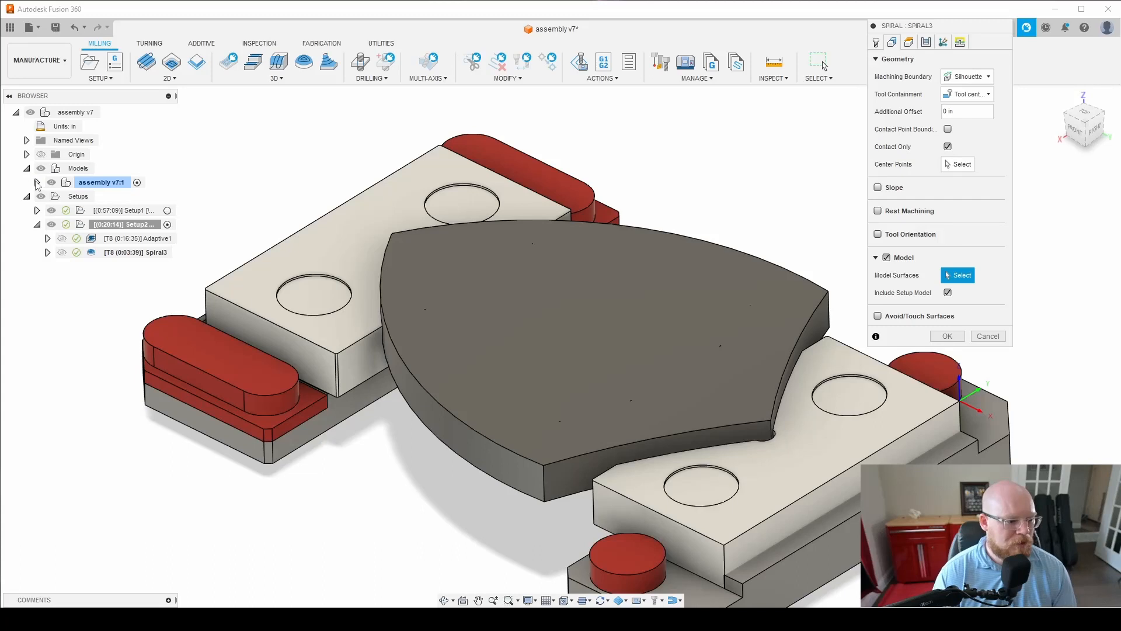
click(37, 182)
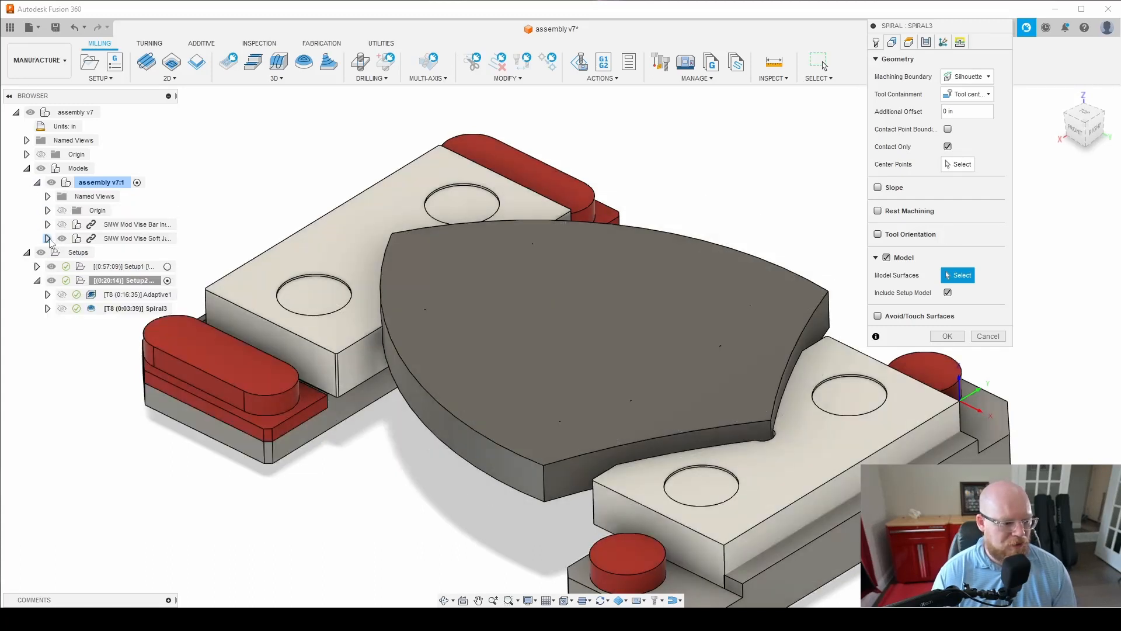
click(47, 238)
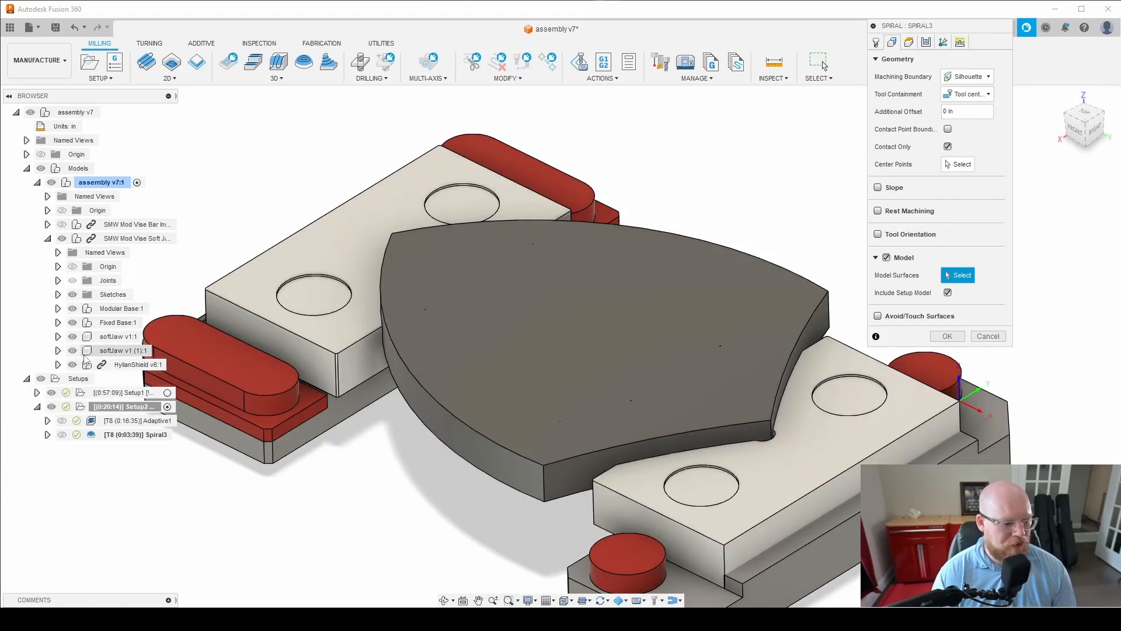
click(58, 364)
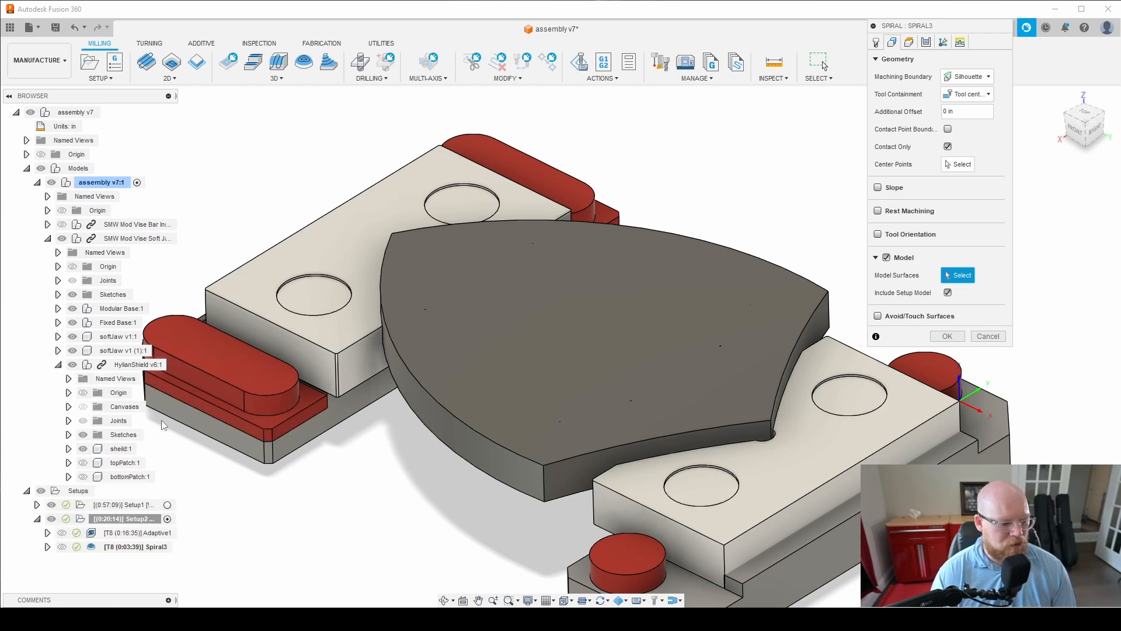
click(139, 475)
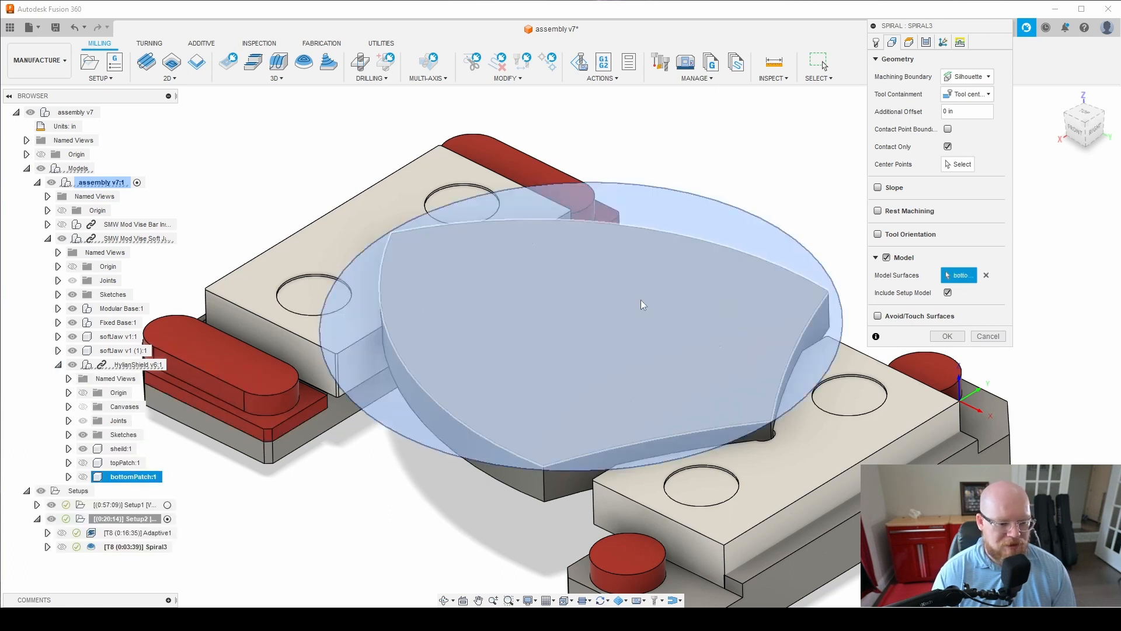
click(947, 337)
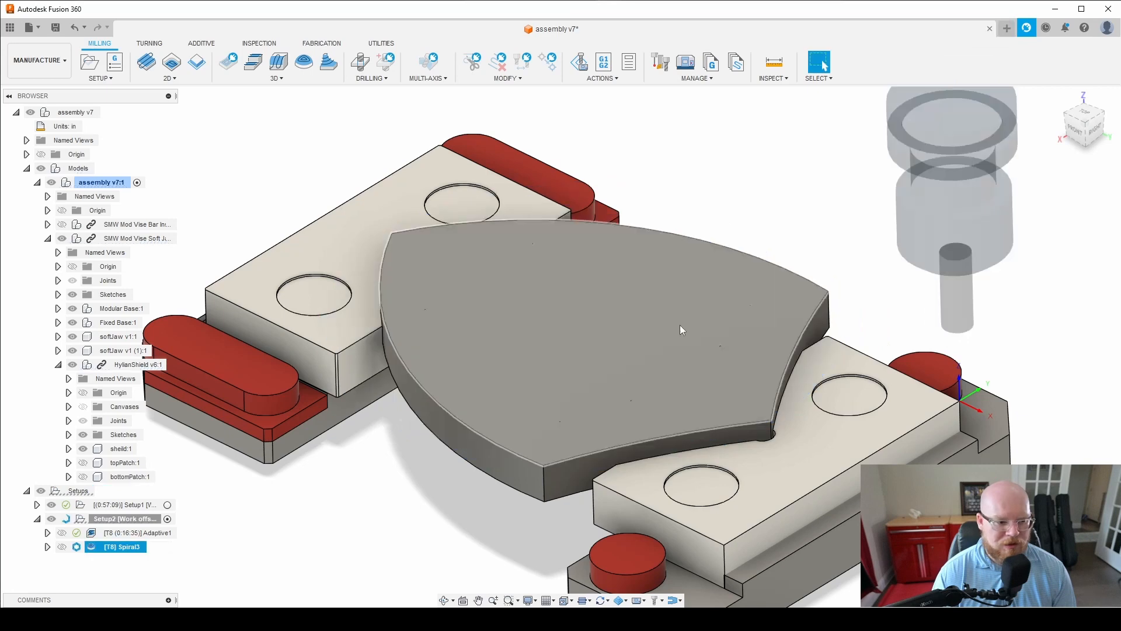
click(26, 169)
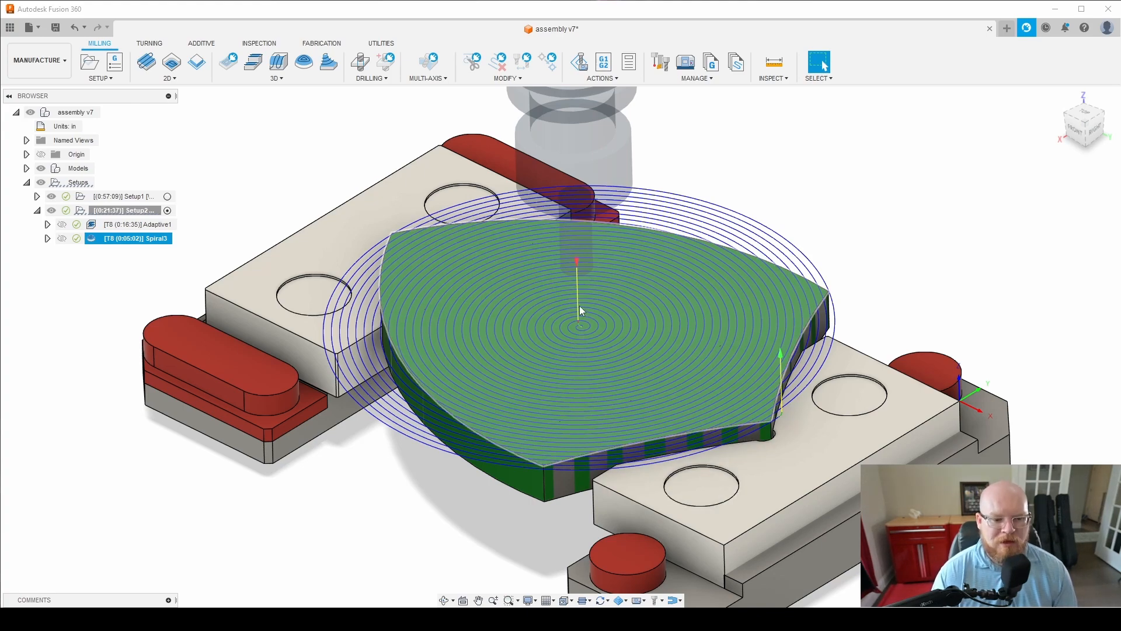
Simulate the Setup2 spiral toolpath to check how it finishes the shield's domed face, then exit the simulation
scroll(579, 334, up, 1)
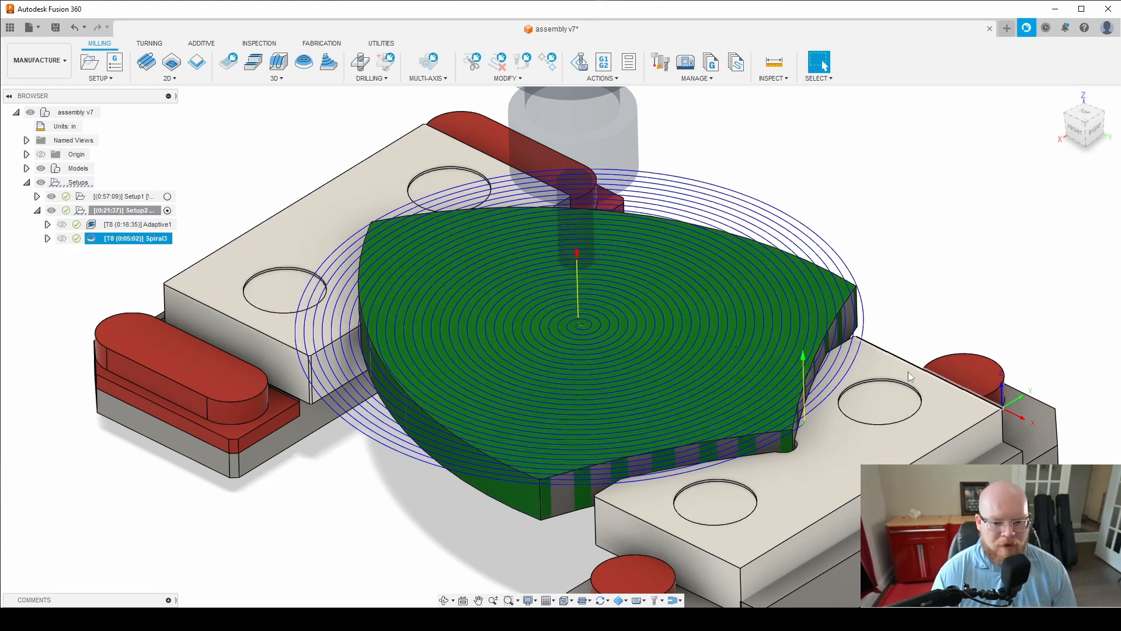
right_click(162, 239)
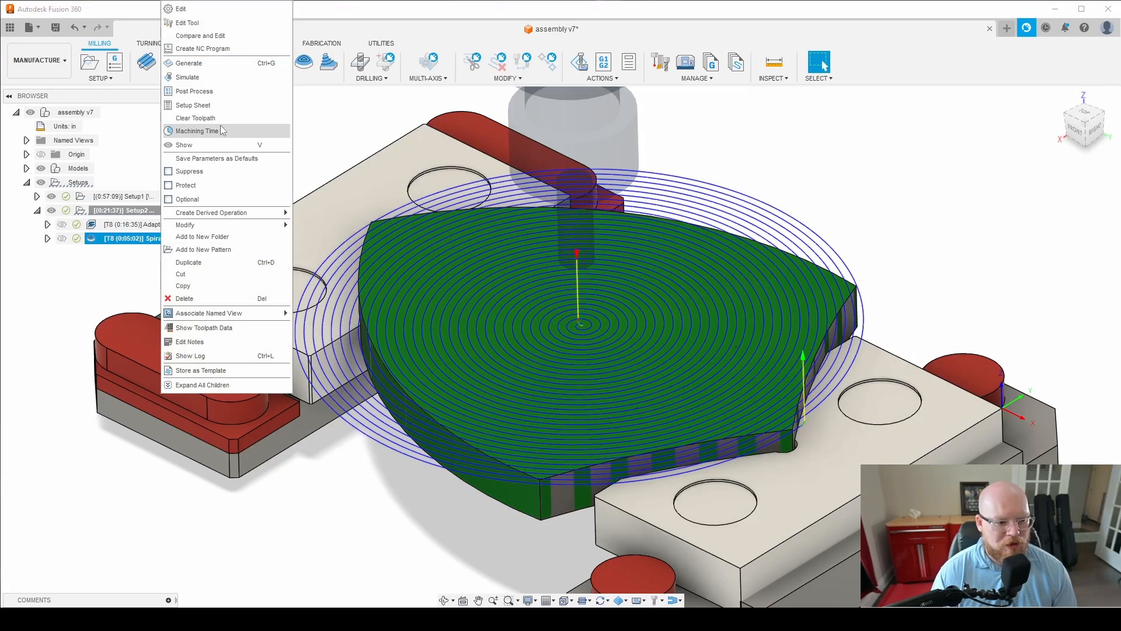
click(224, 79)
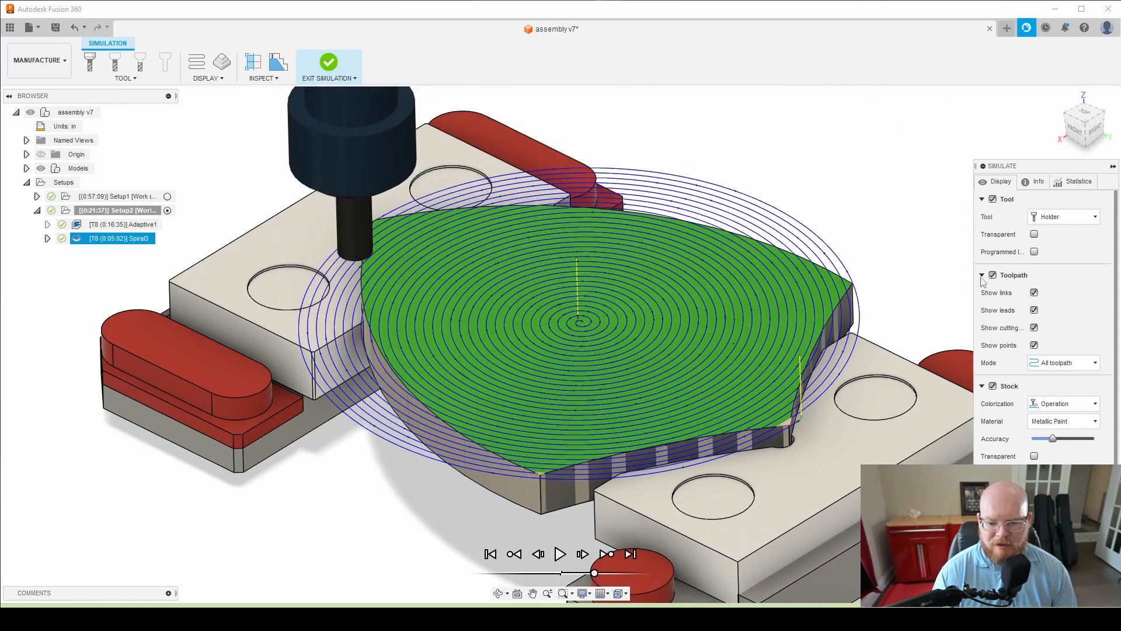
click(329, 63)
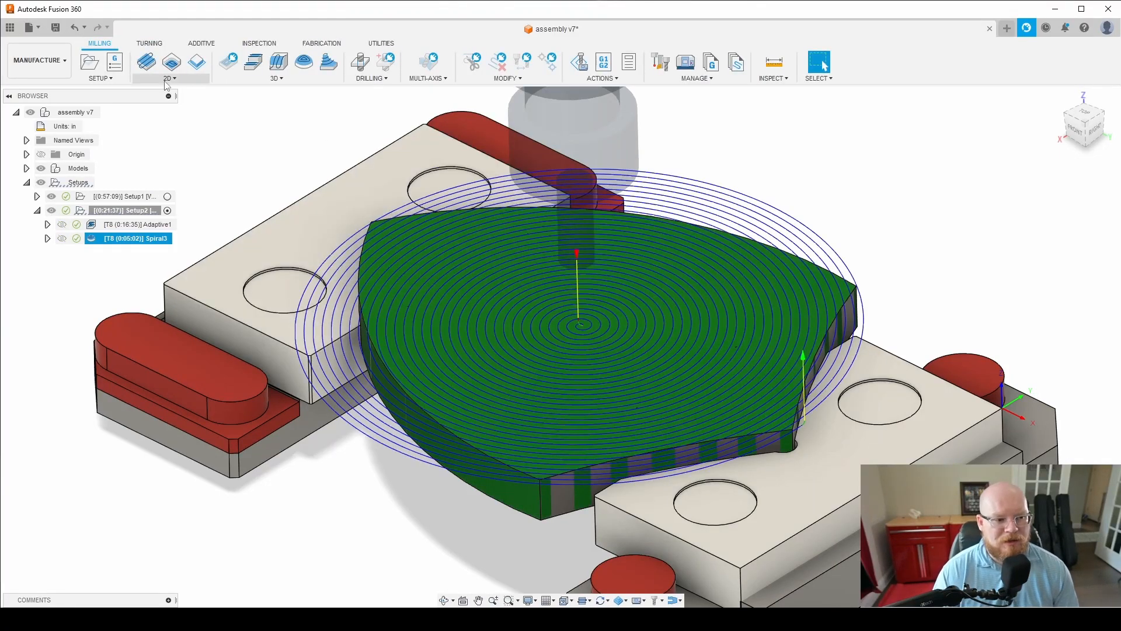
Start a 2D Chamfer operation in Setup2 using tool 10, the 1/4" 45° lemur chamfer mill
click(168, 80)
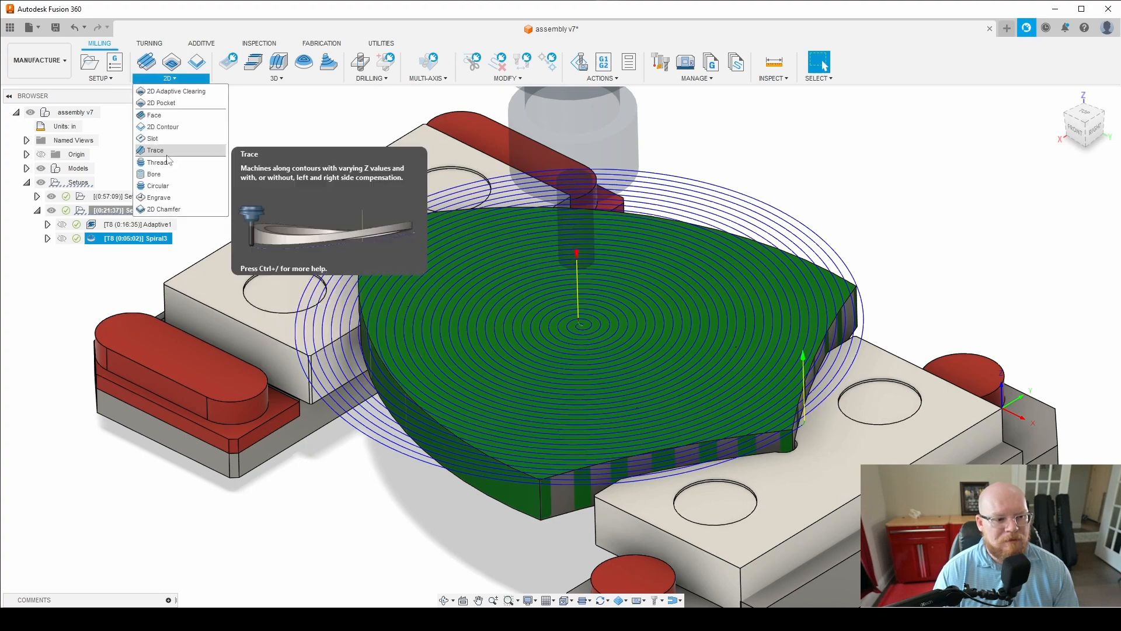
click(162, 209)
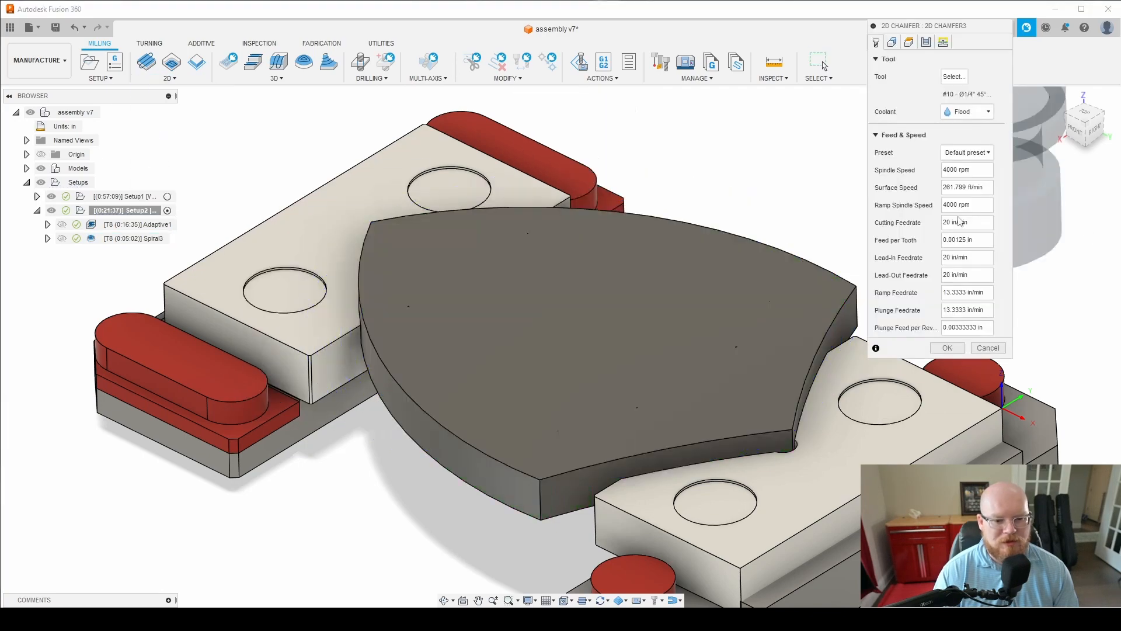
click(954, 77)
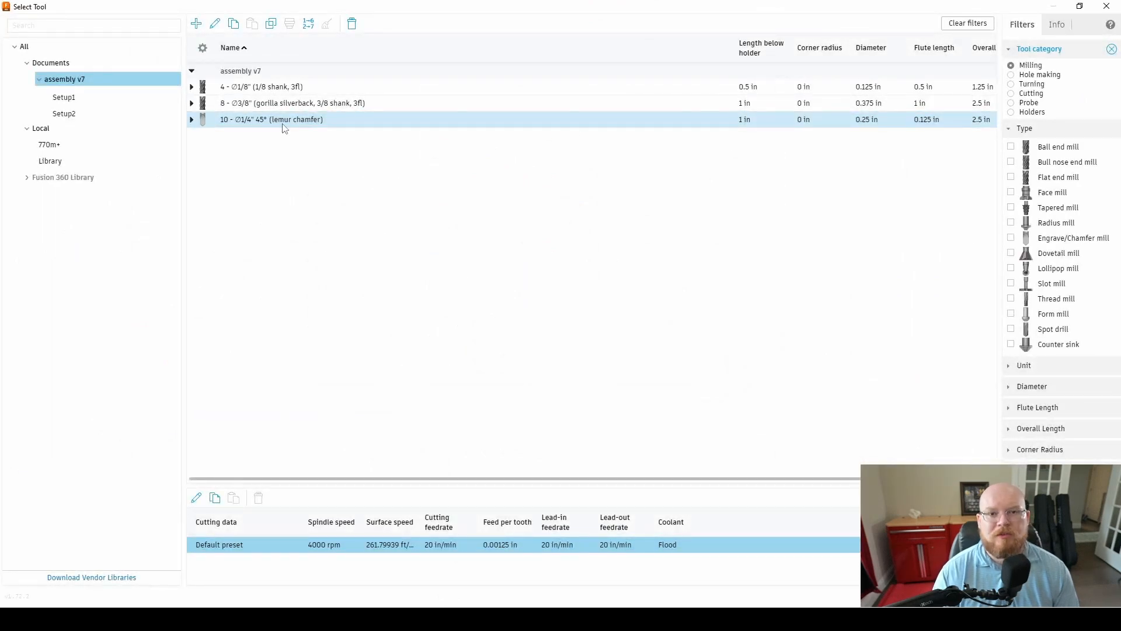
double_click(284, 125)
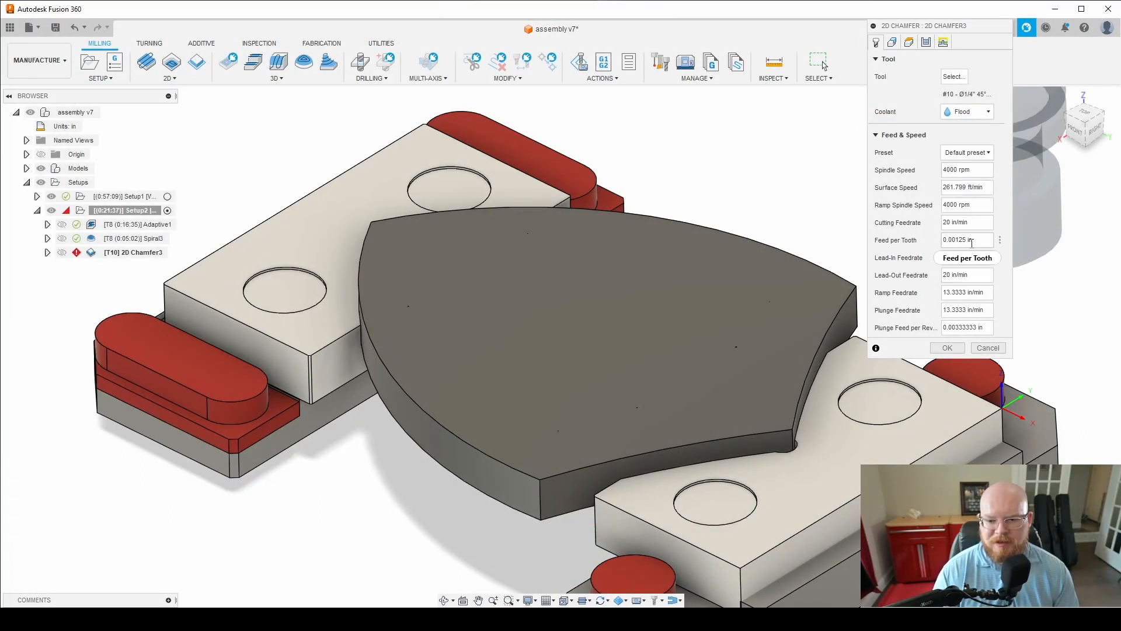
mouse_move(970, 244)
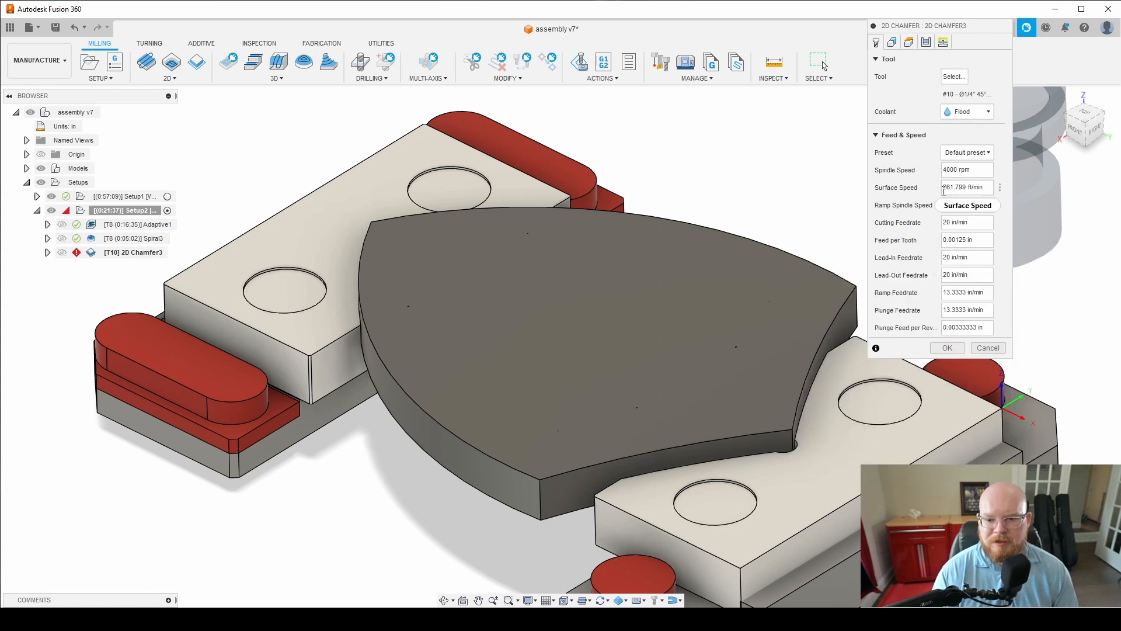
Select the shield's upper outer edge as the chamfer contour and reference the top height from Model top
click(892, 42)
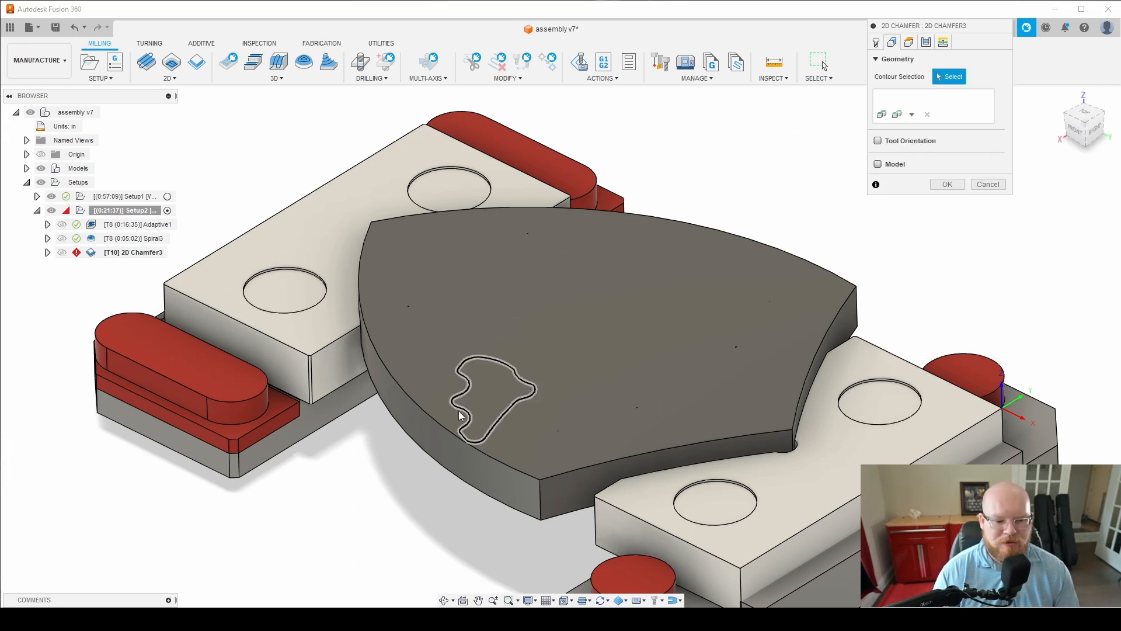
click(368, 331)
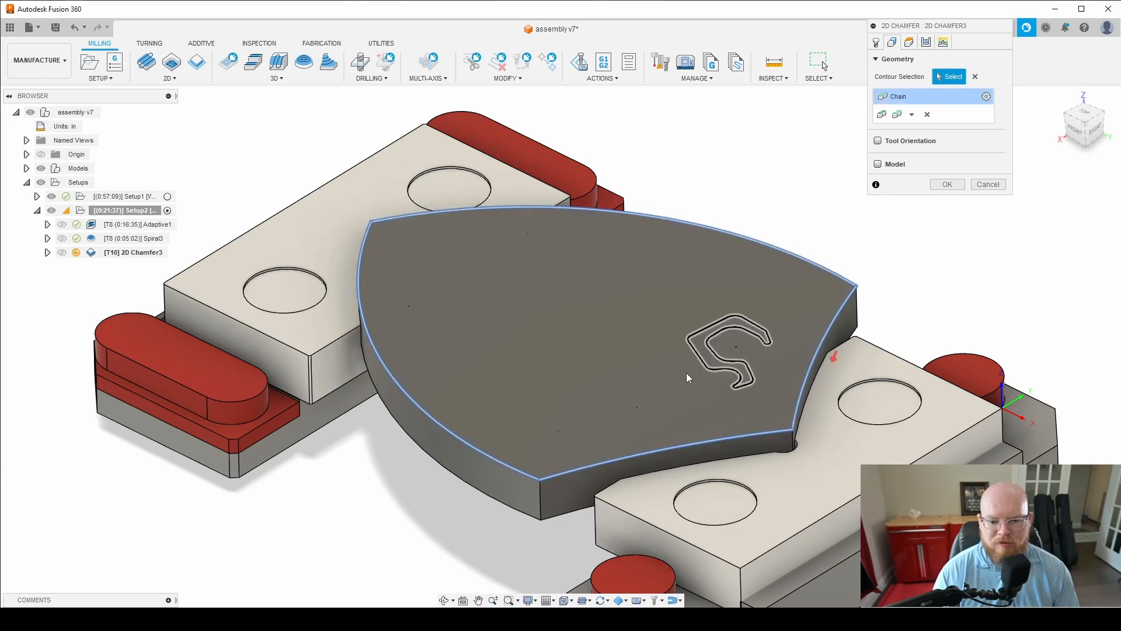
click(910, 46)
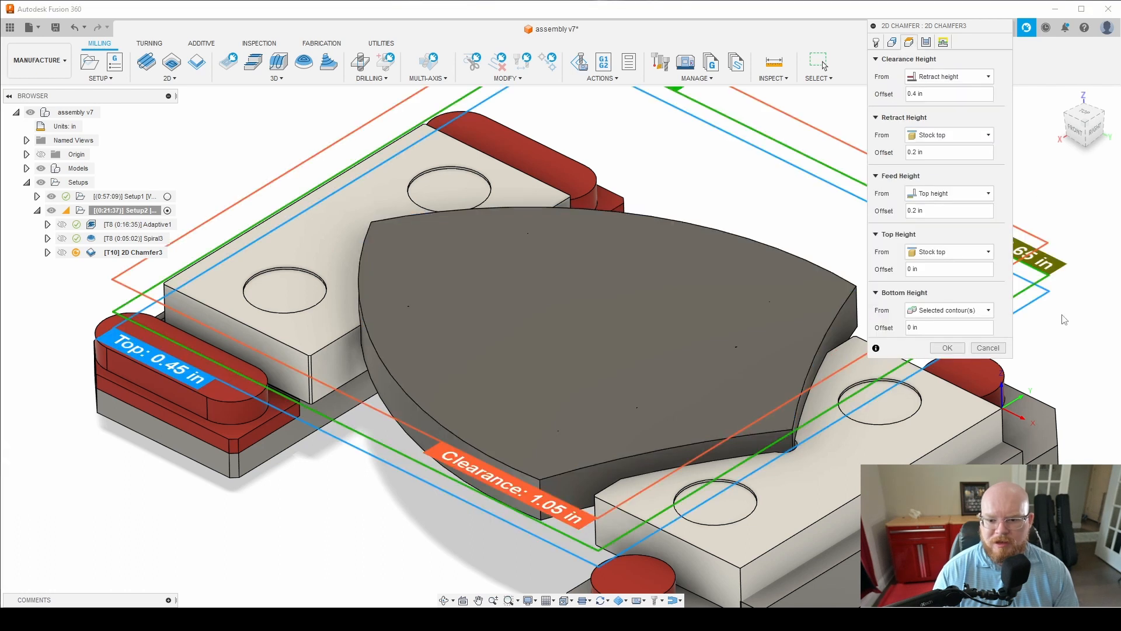
click(967, 252)
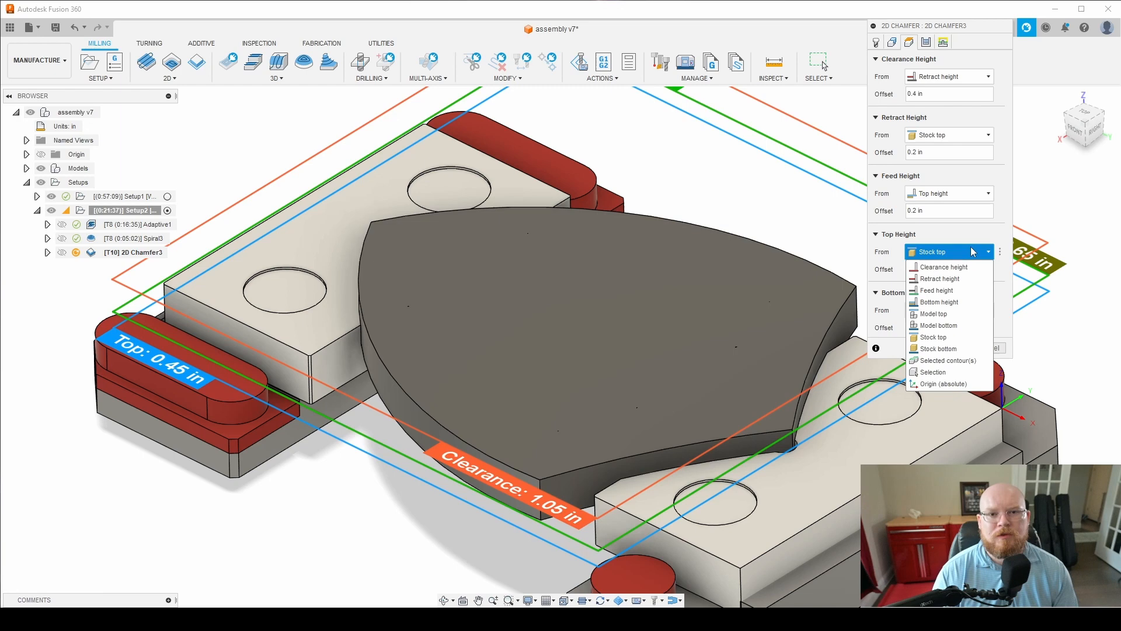
click(934, 313)
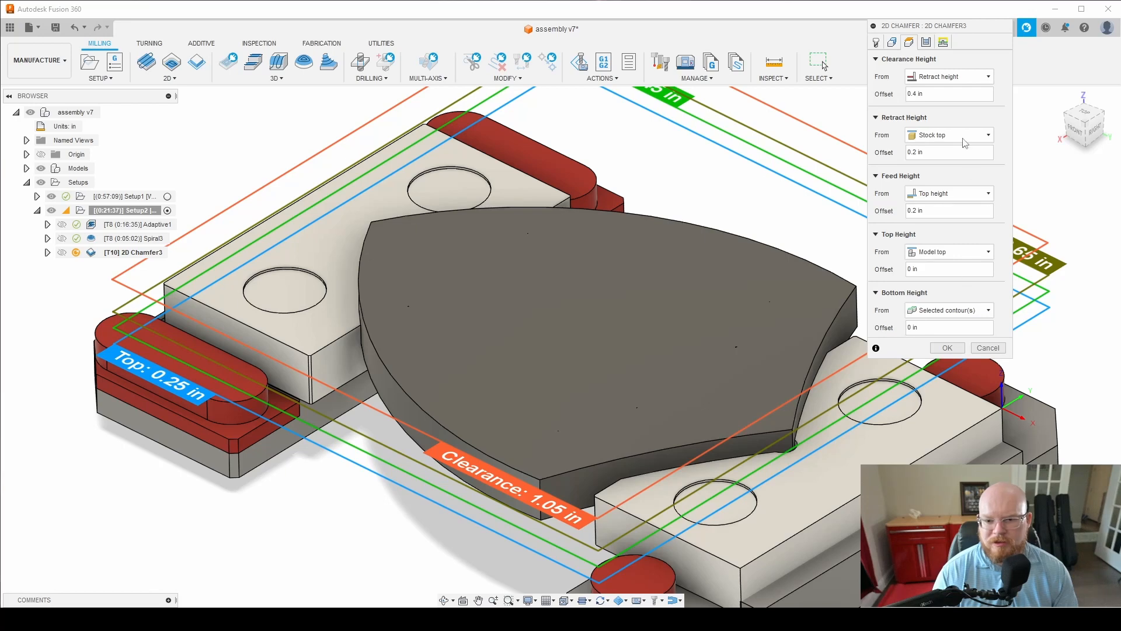
Set the chamfer width to .01 in and tip offset to 0.05 in, with smoothing and feed optimization enabled
click(926, 44)
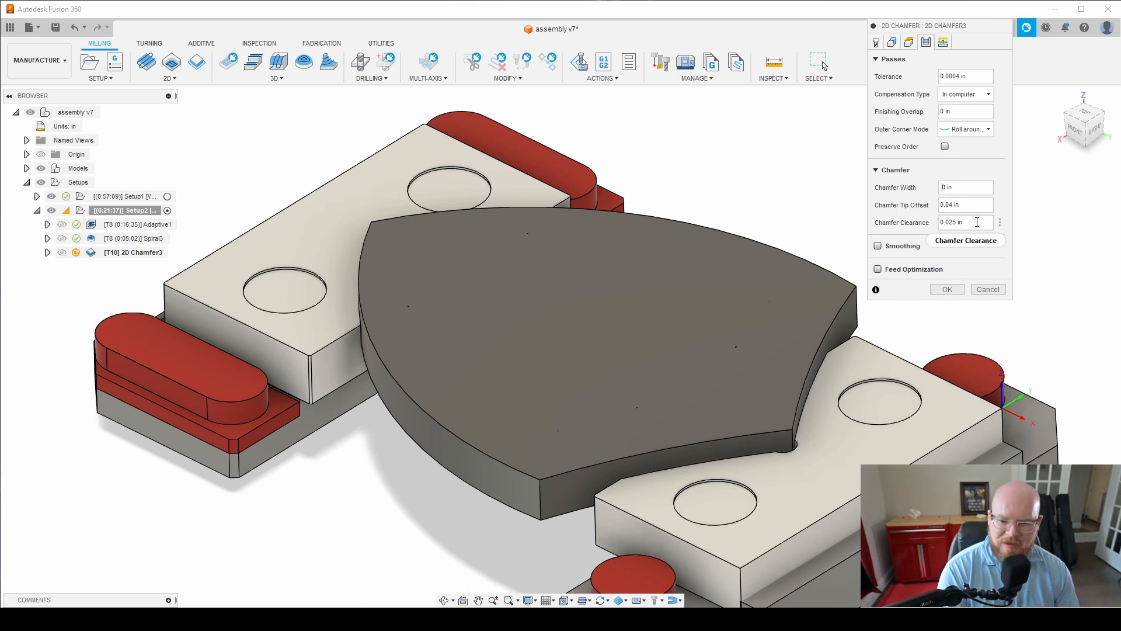
text(.01)
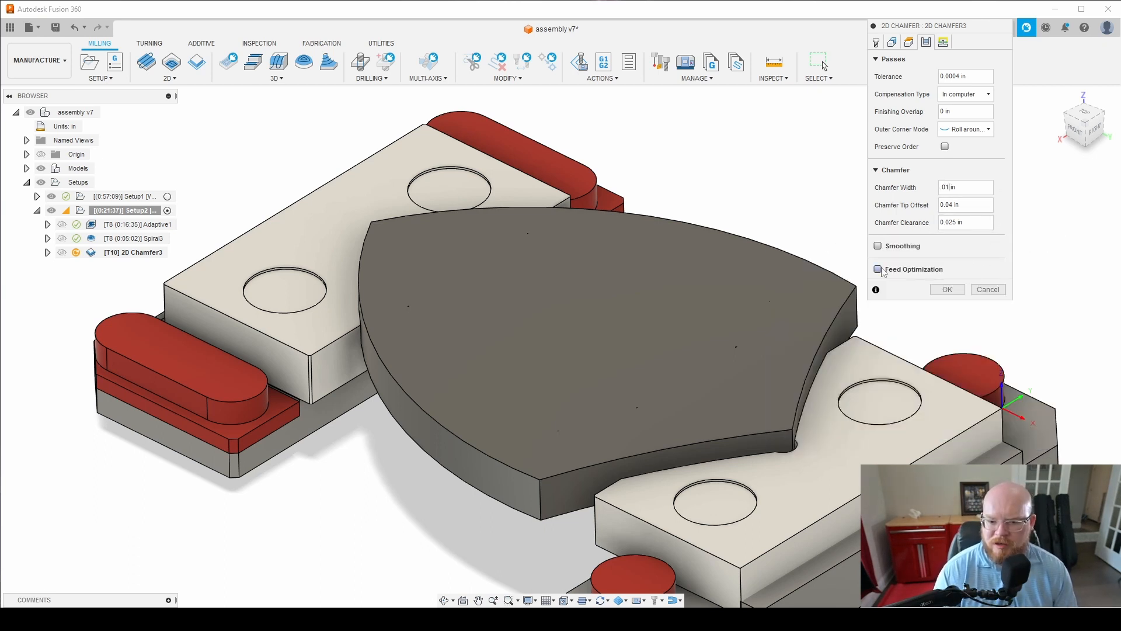
click(878, 246)
click(877, 287)
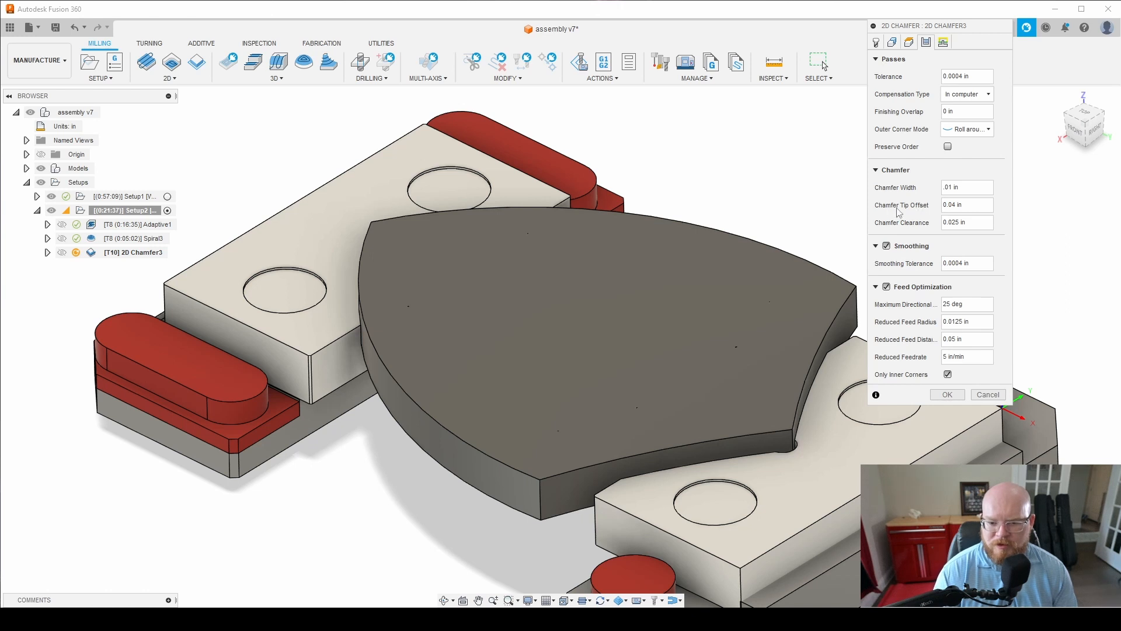
click(957, 205)
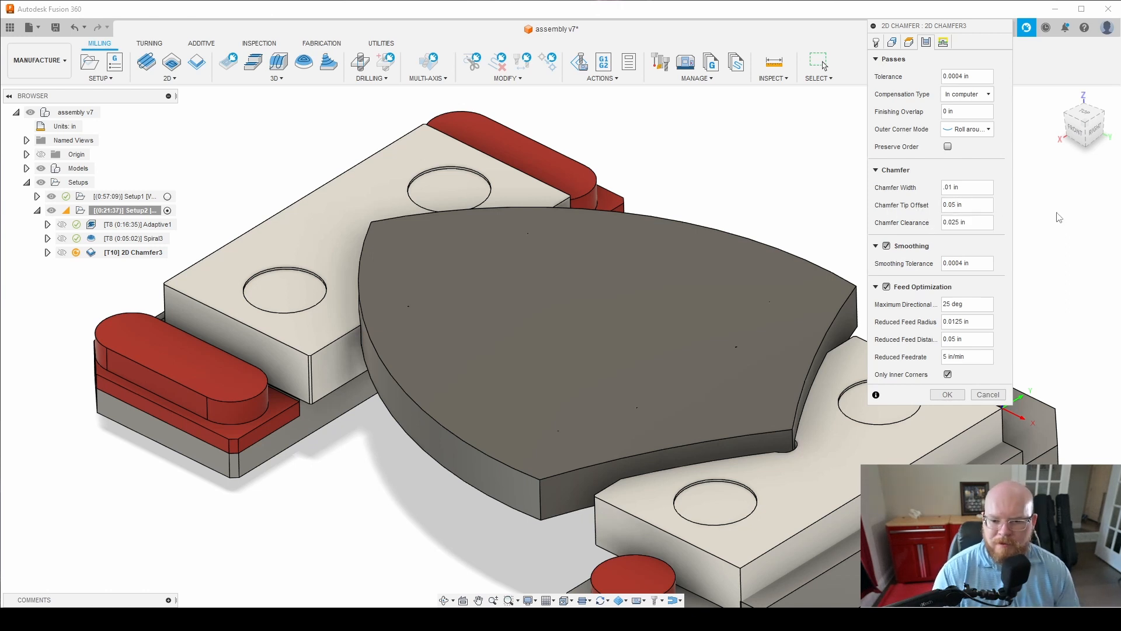
Set the chamfer's lead-in sweep angle to 45 deg and generate the toolpath
click(948, 45)
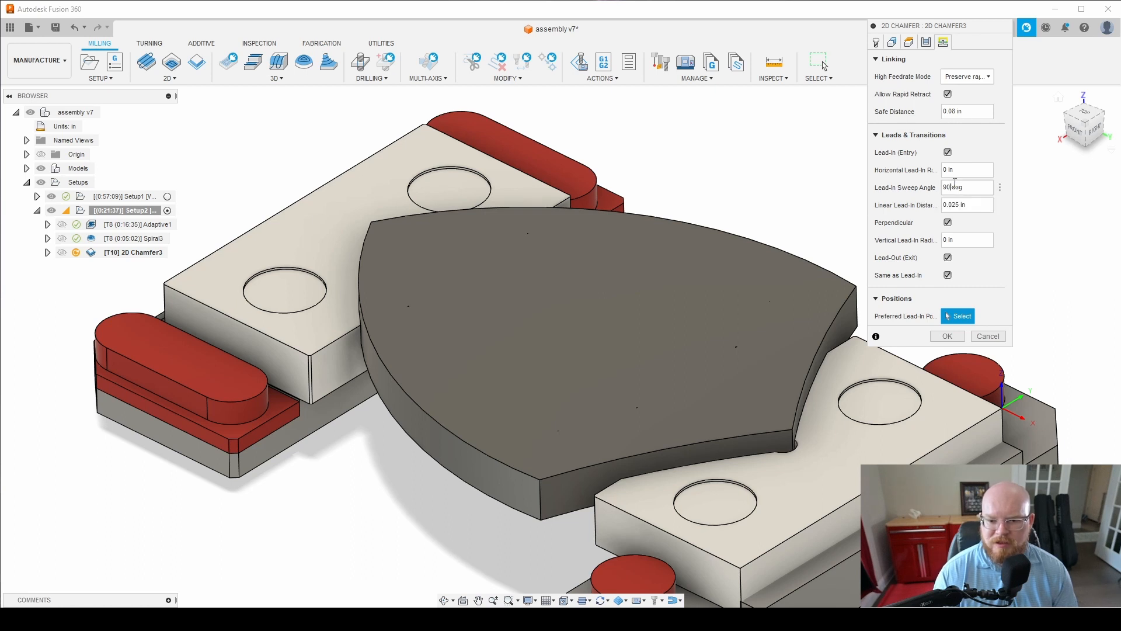
mouse_move(988, 168)
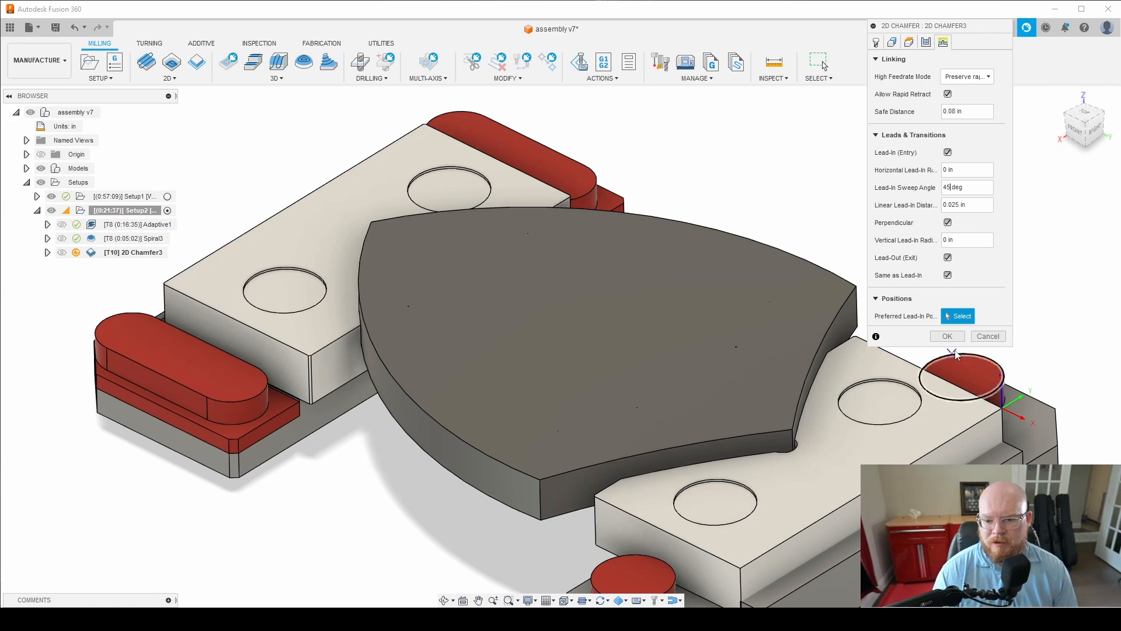
click(947, 337)
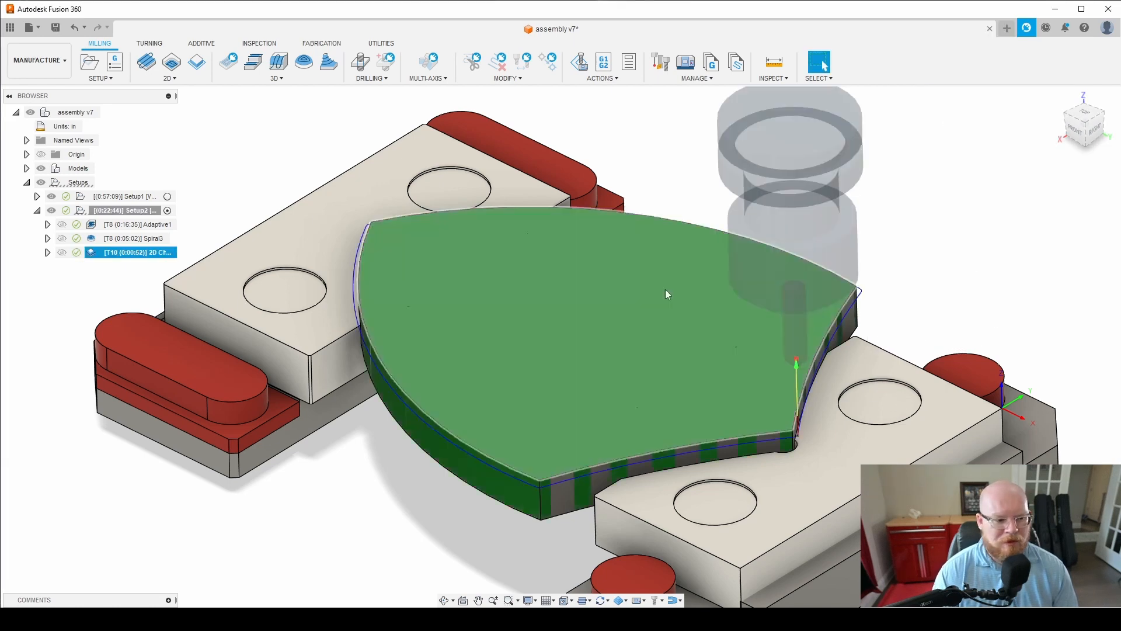
Simulate the Setup2 2D chamfer toolpath to check the cut around the shield's edge, then exit the simulation
right_click(143, 253)
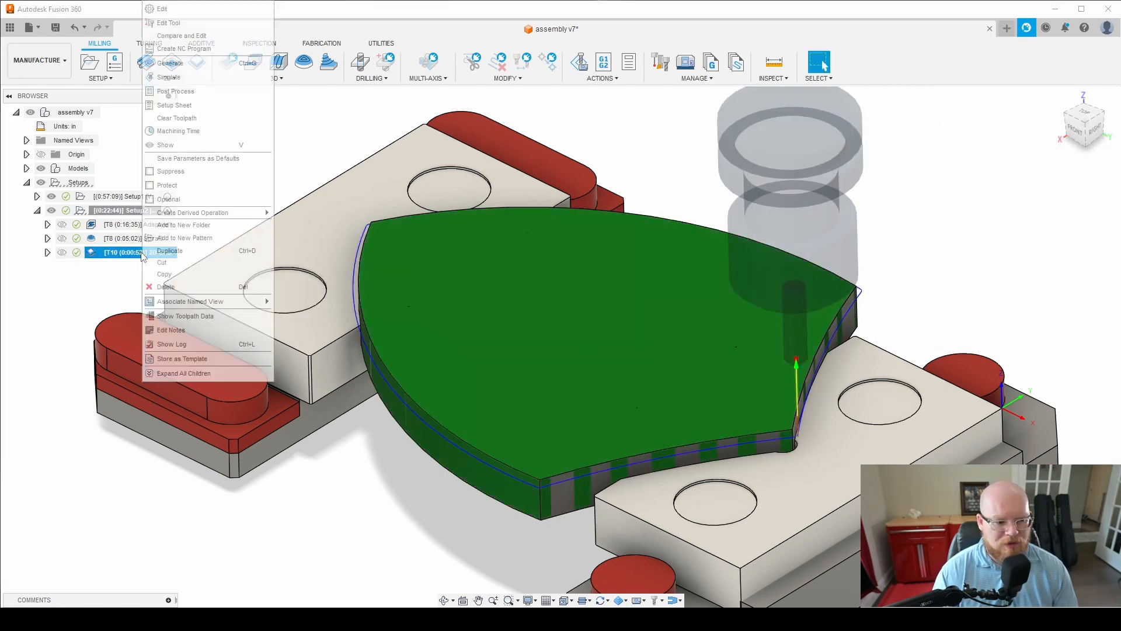
click(202, 79)
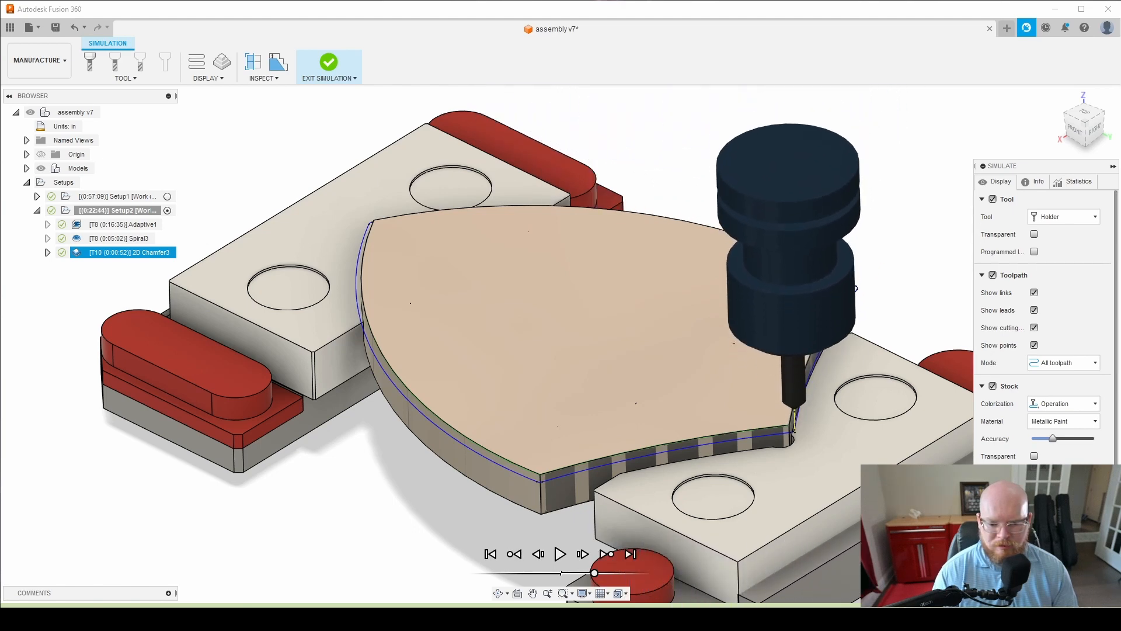
key(Escape)
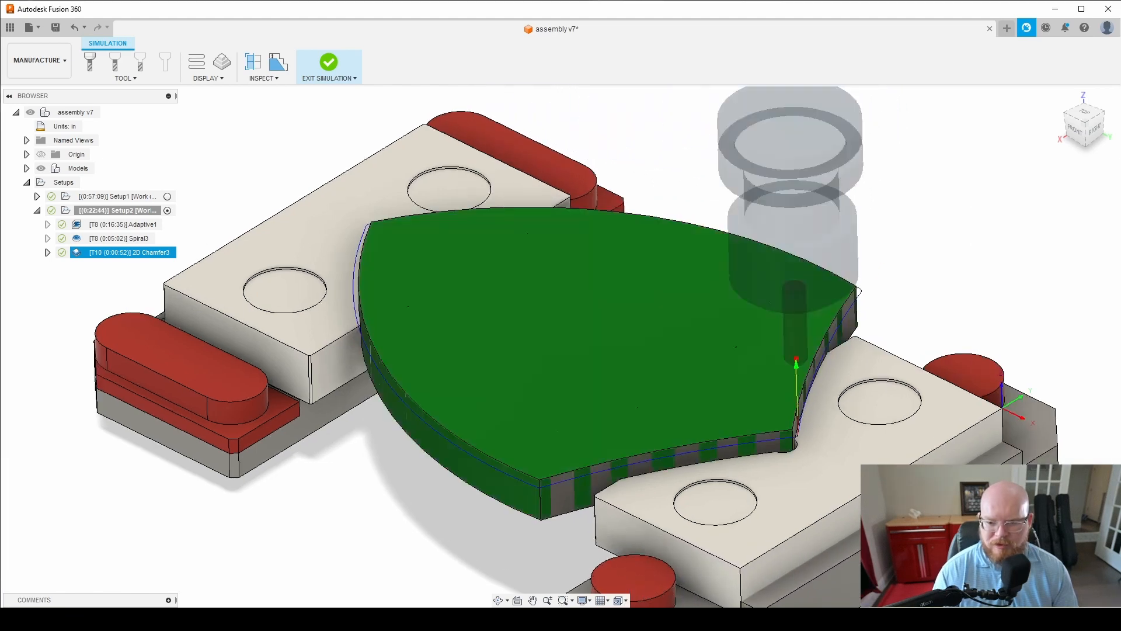